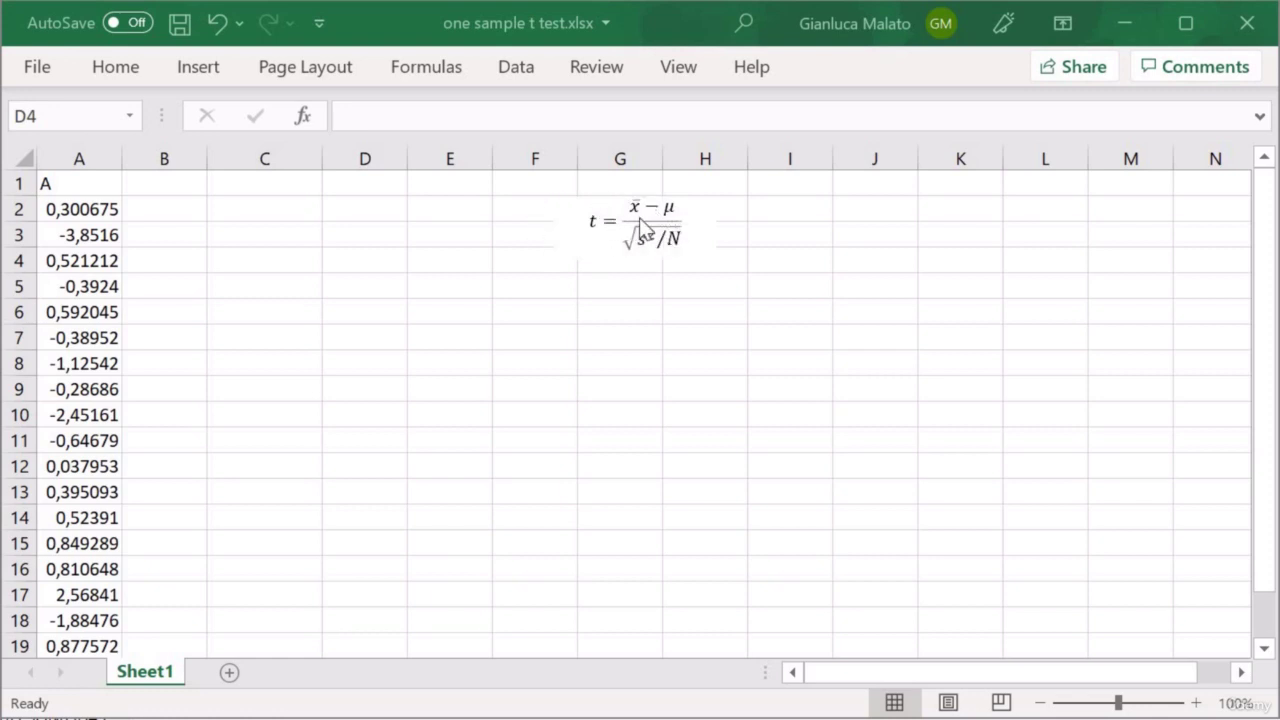
- Enter the label 'Expected value' in C1 with 3 in D1, and autofit column C
click(264, 183)
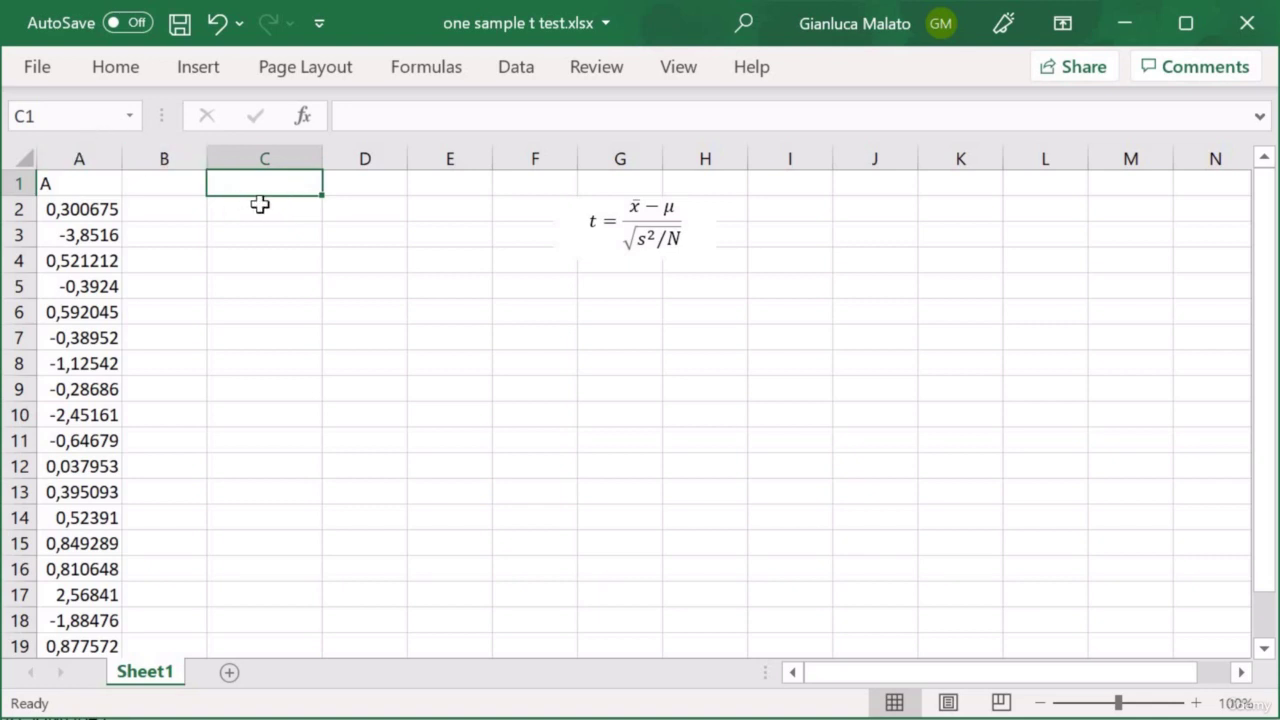
text(Expc)
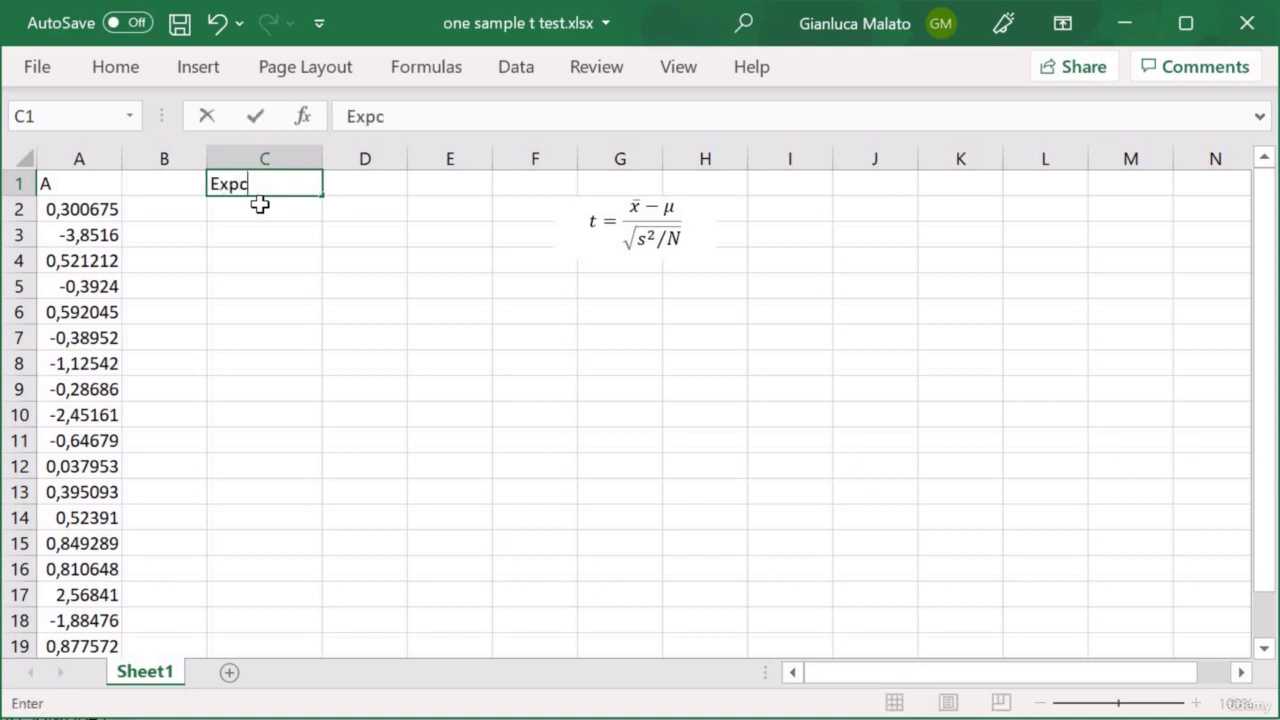
key(BackSpace)
text(ected)
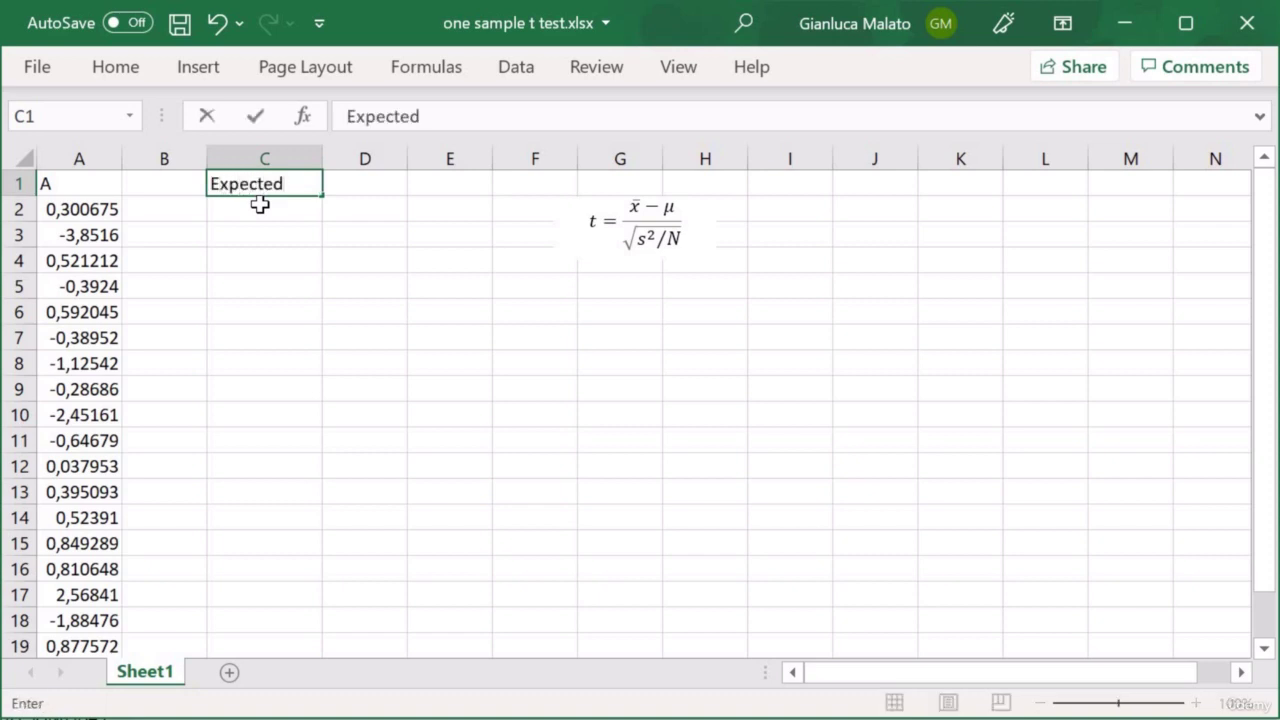
text( value)
key(Tab)
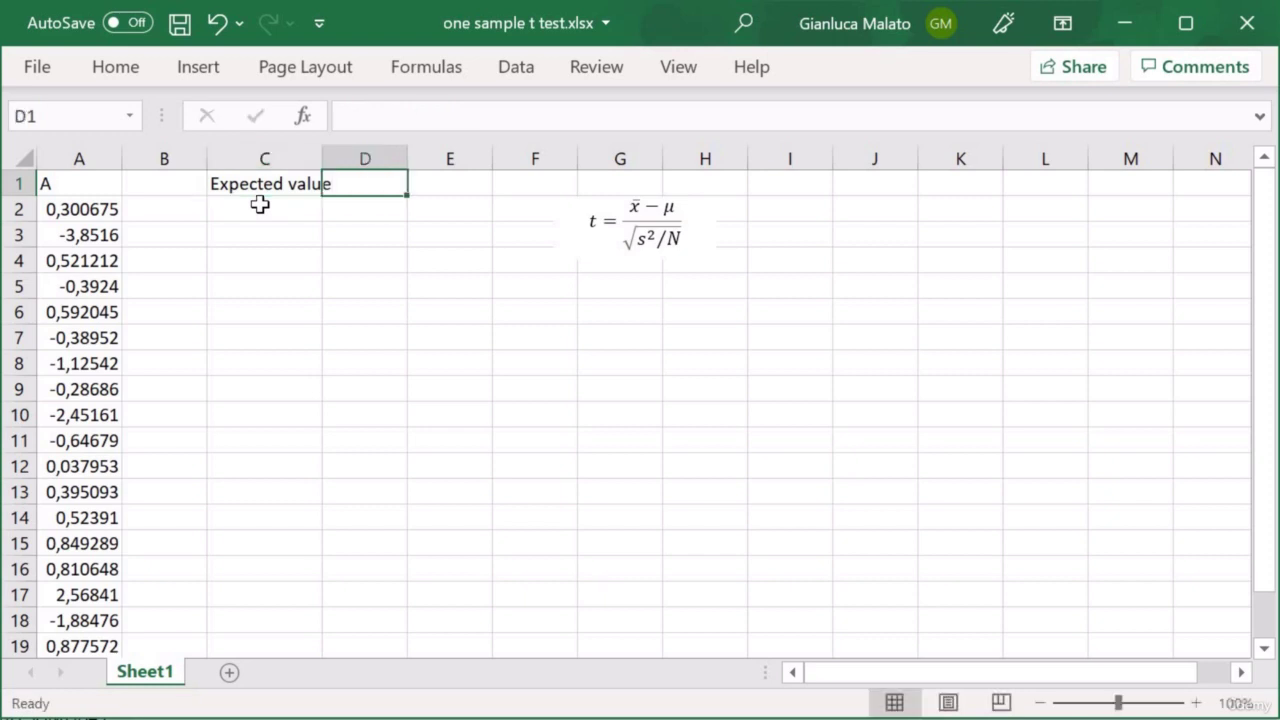
text(3)
key(Return)
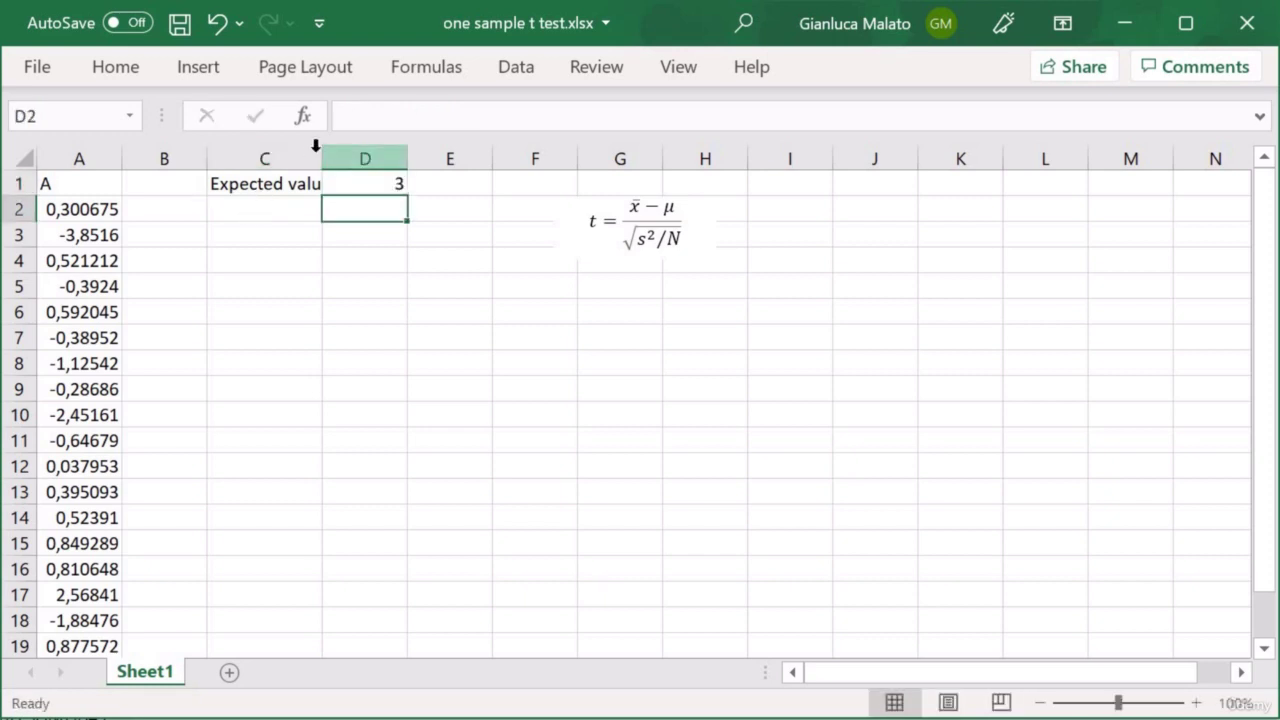
double_click(322, 160)
- Label C3 'Mean value' and compute the column A mean with =AVERAGE(A:A) in D3
click(297, 229)
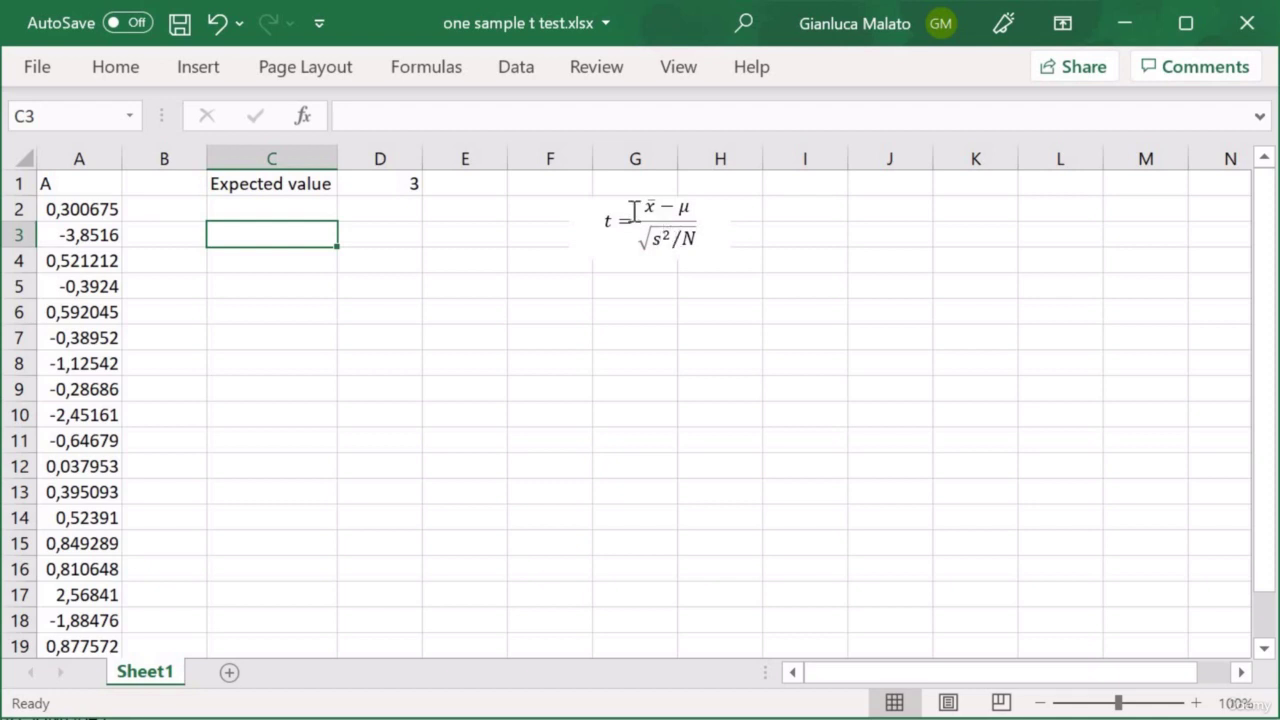
text(Mean value)
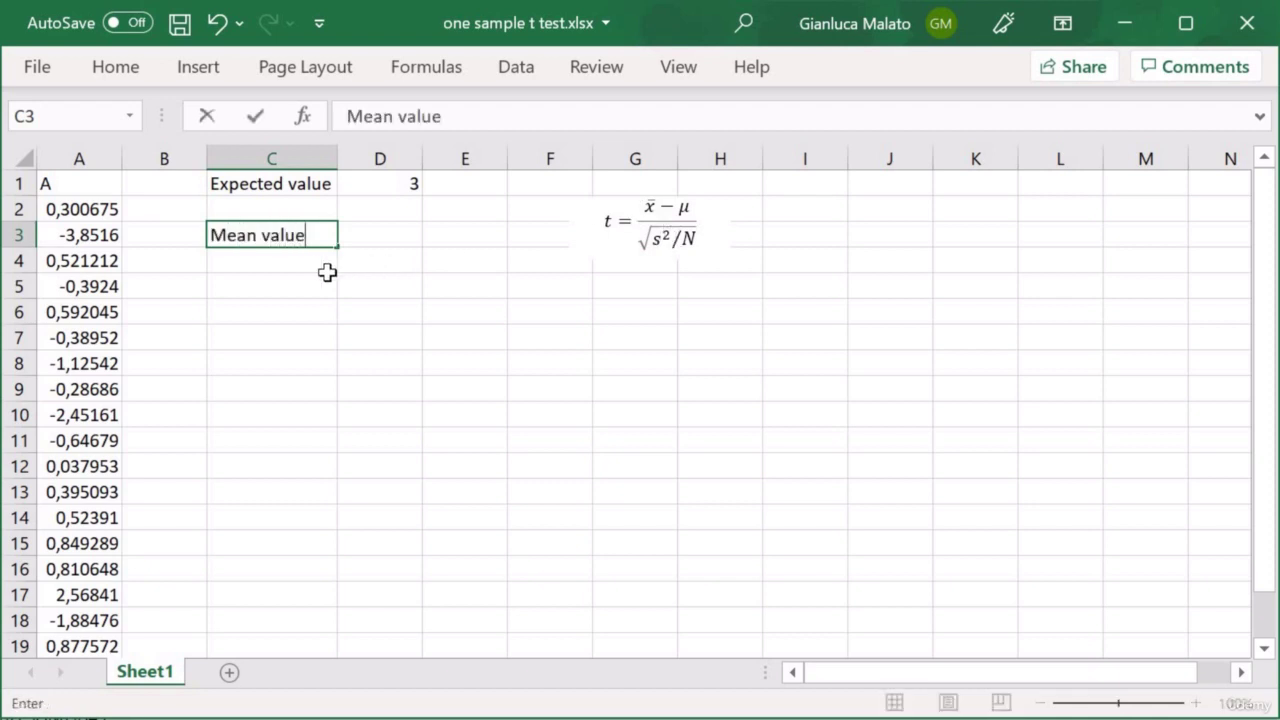
key(Tab)
text(=avera)
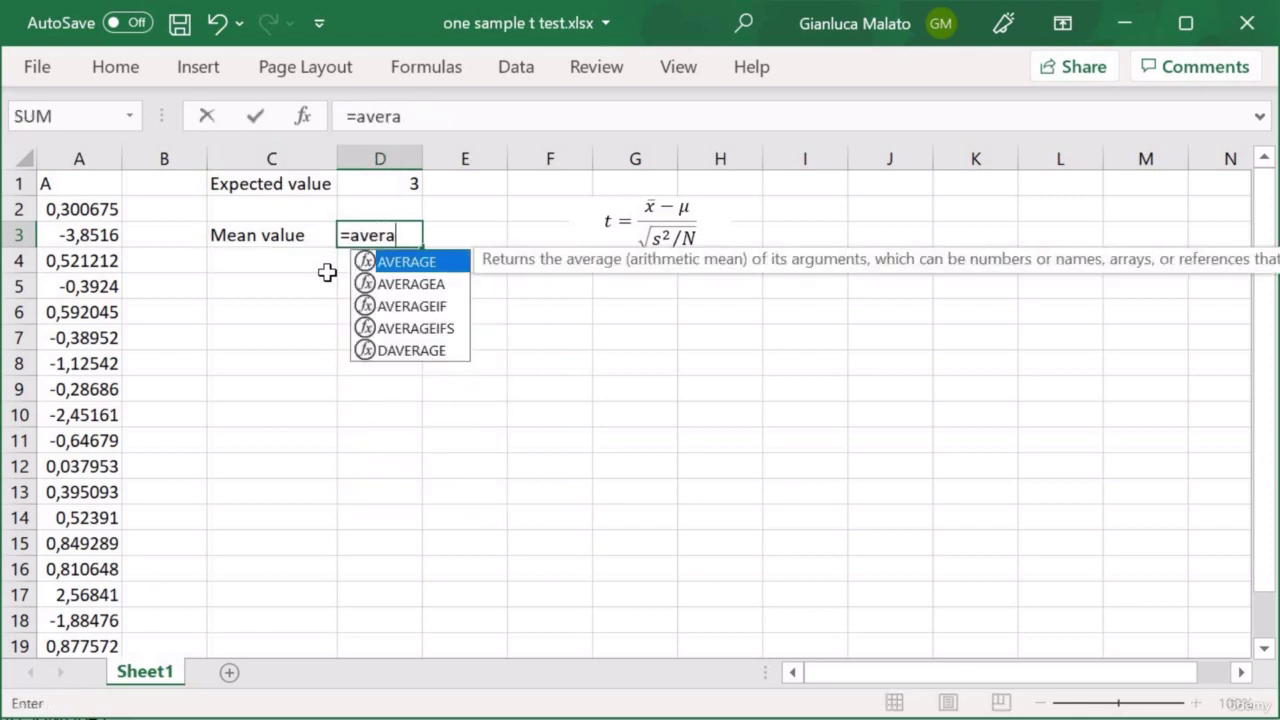
key(Tab)
click(71, 150)
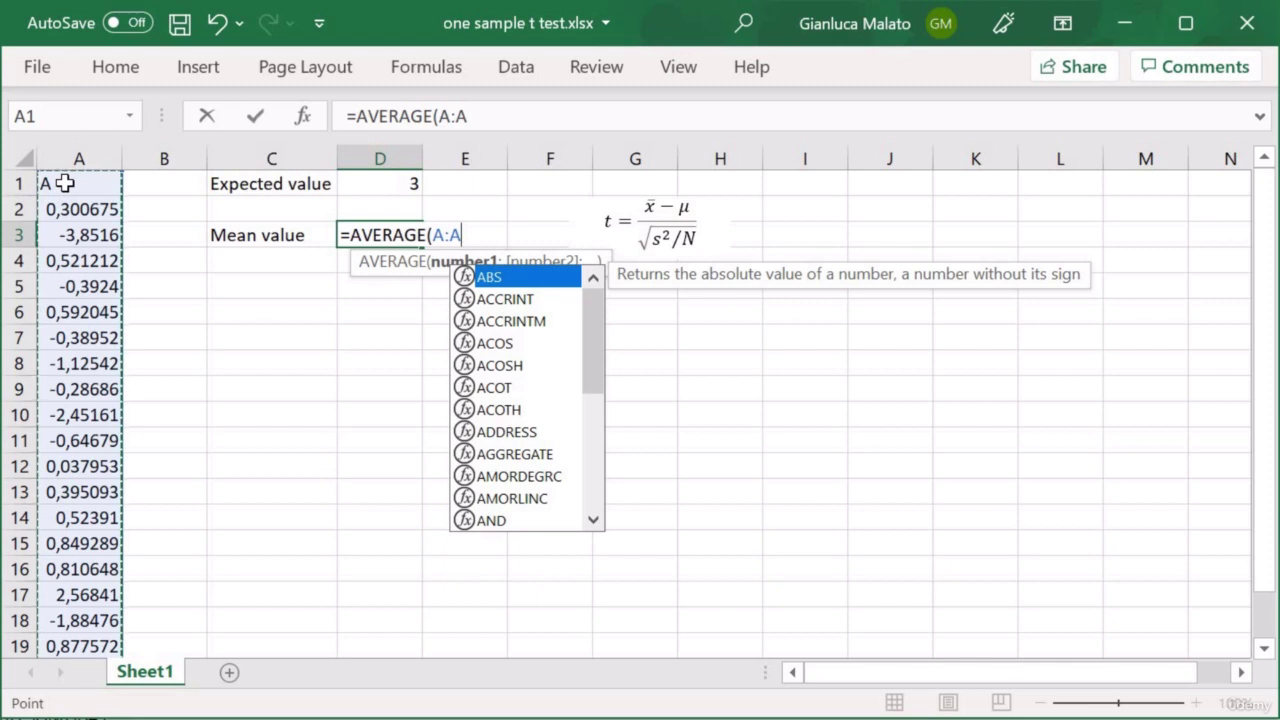
text())
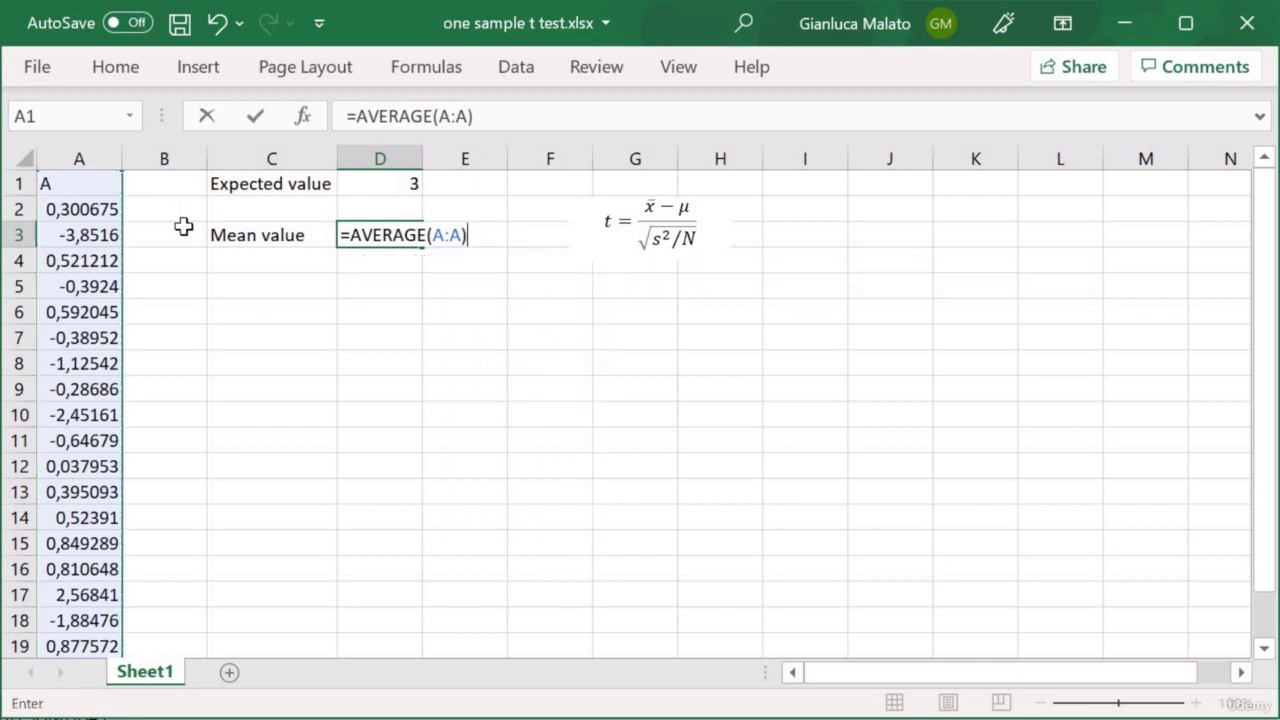
key(Return)
key(Left)
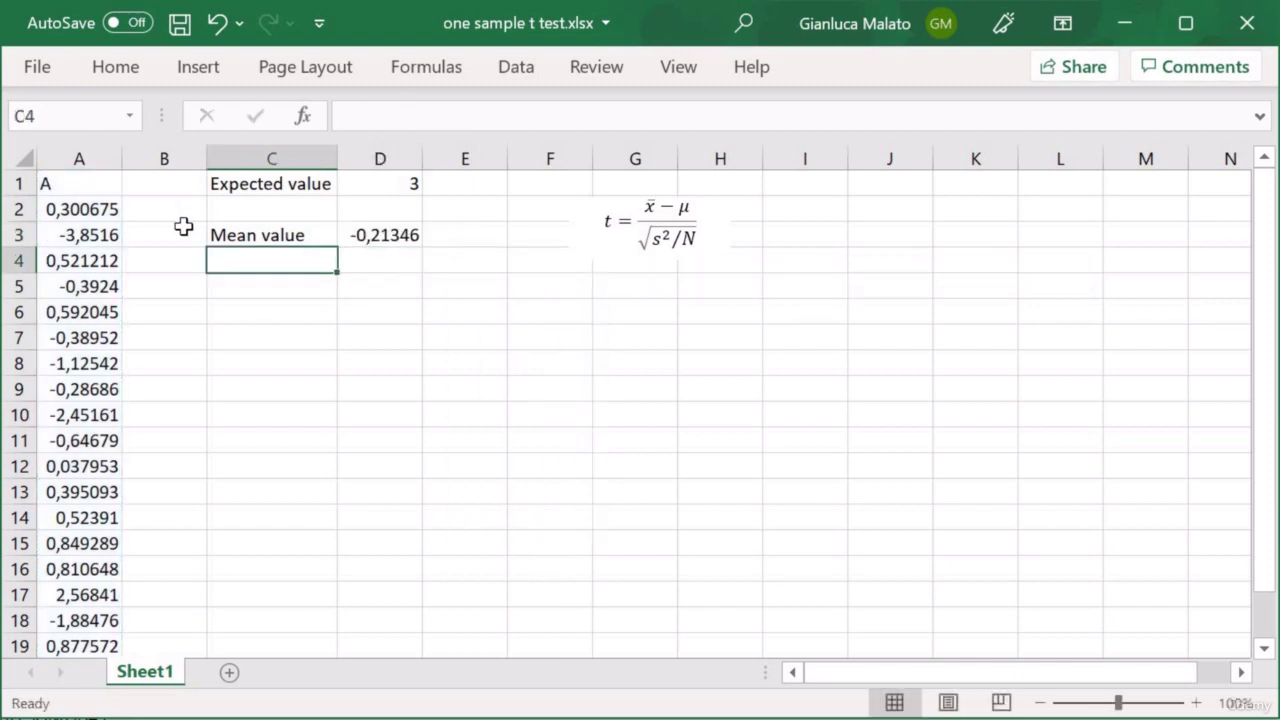
- Label C4 'Sample standard deviation' and autofit column C to the longer label
text(Sample std.)
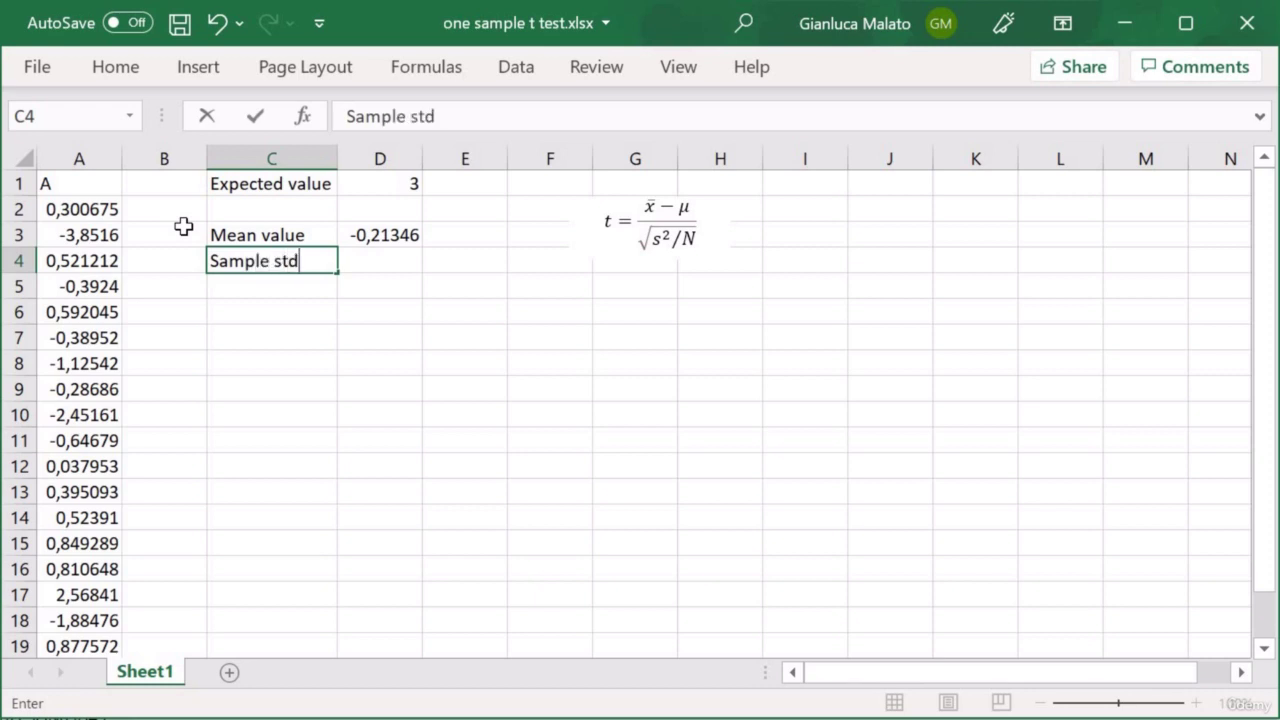
key(BackSpace)
key(BackSpace)
text(andard deviation)
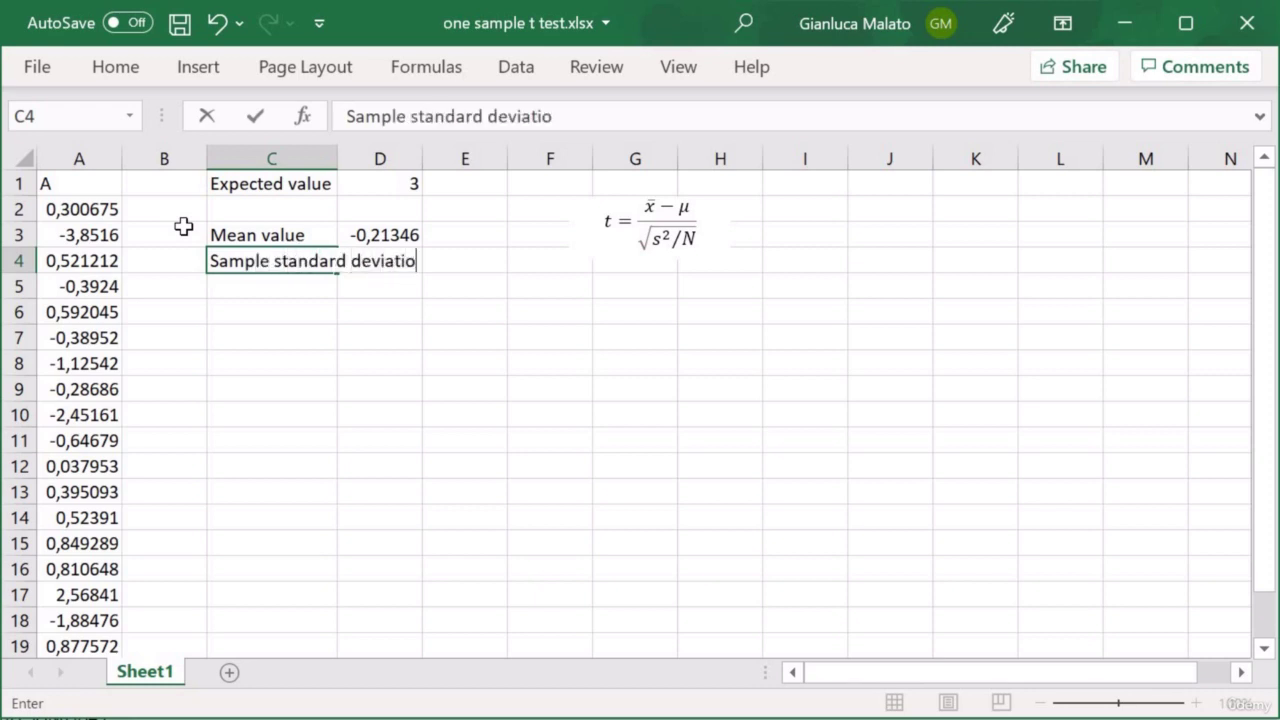
key(Return)
double_click(337, 158)
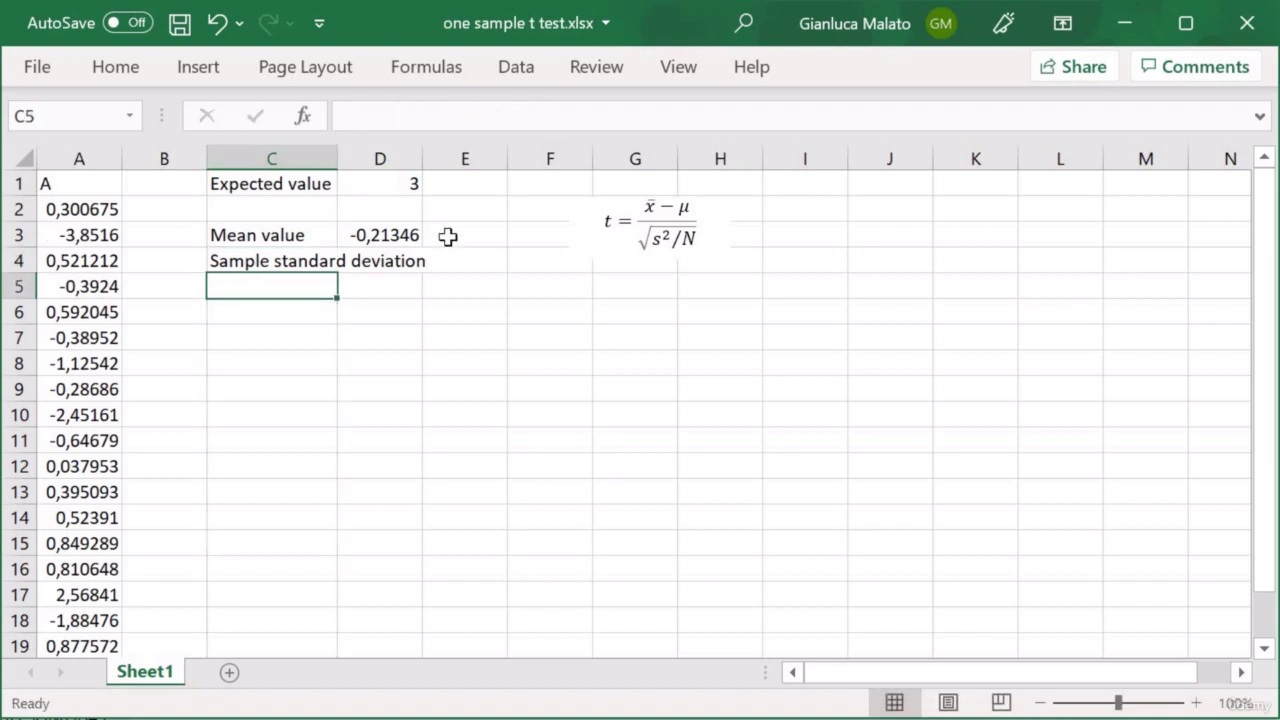
- Compute the sample standard deviation with =STDEV.S(A:A) in D4 and begin the C5 label
click(454, 260)
text(=)
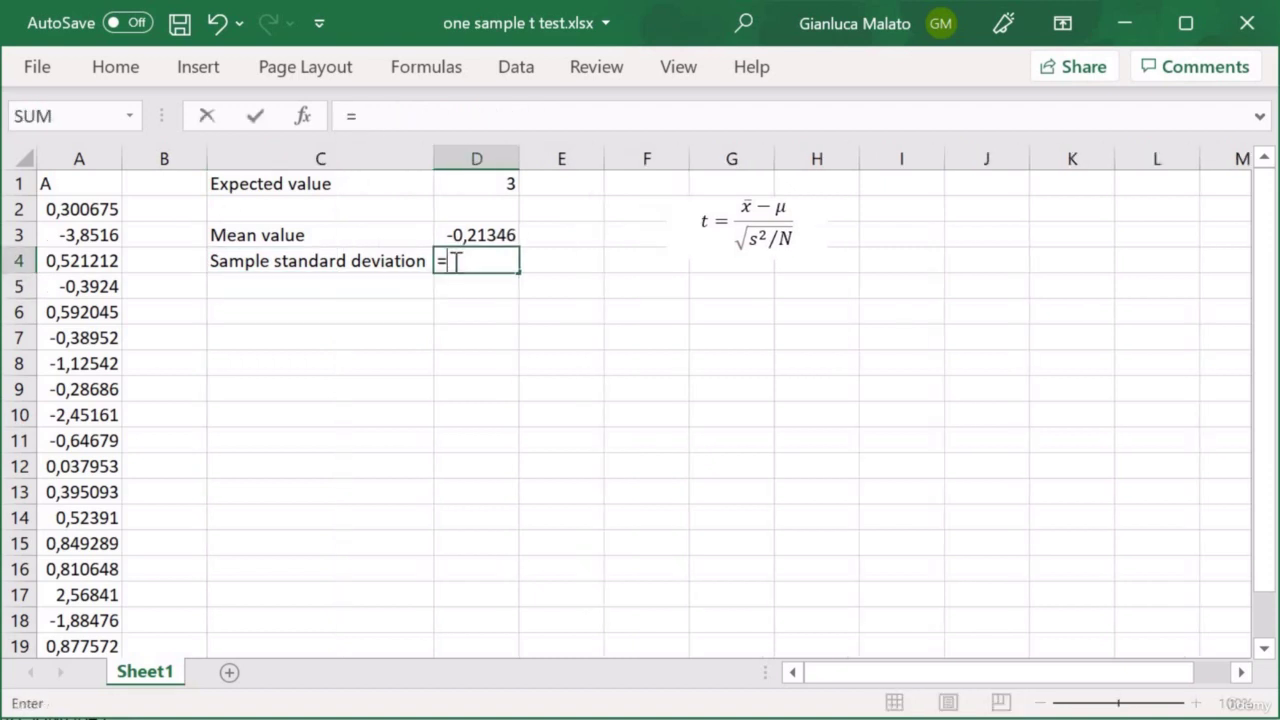
text(st)
key(Down)
key(Down)
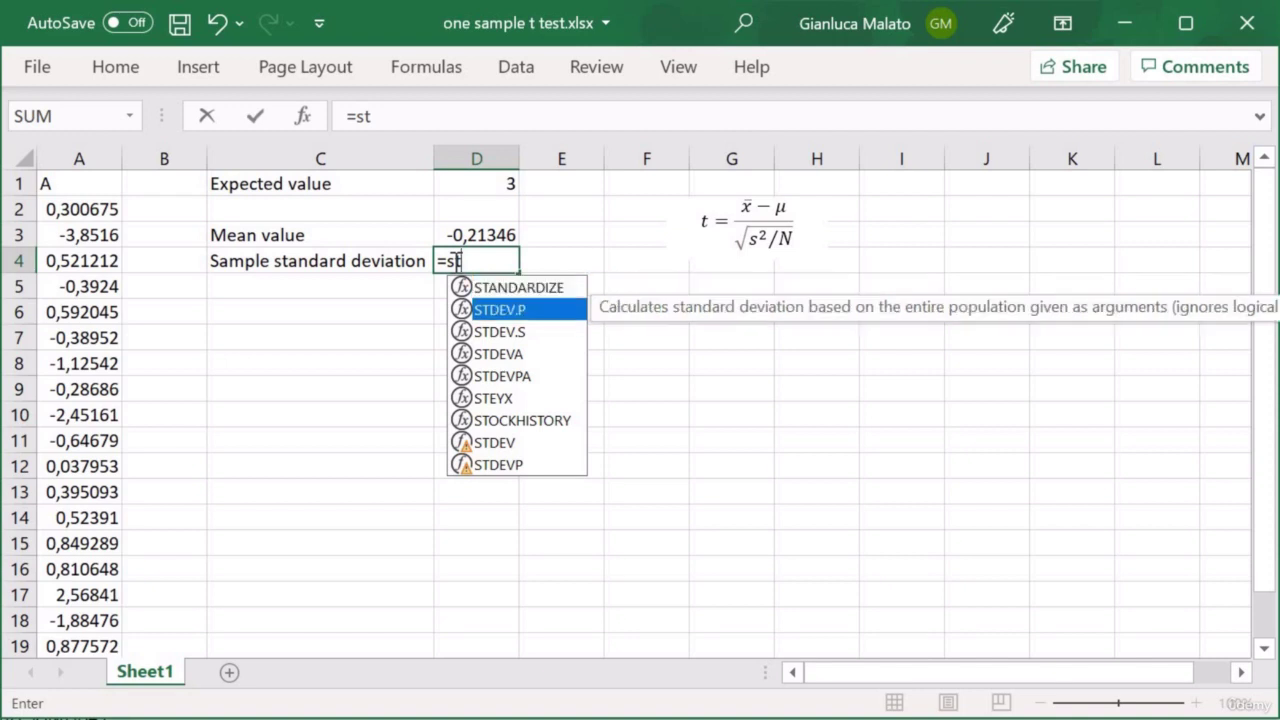
key(Tab)
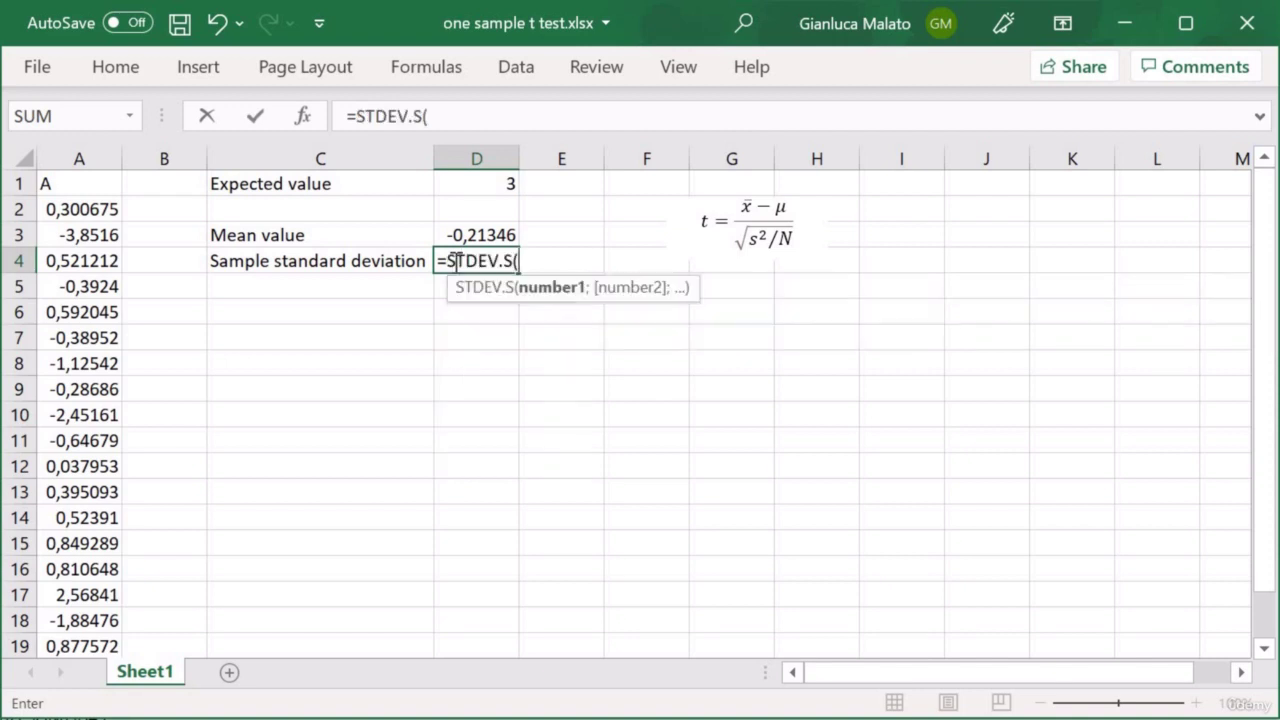
click(64, 146)
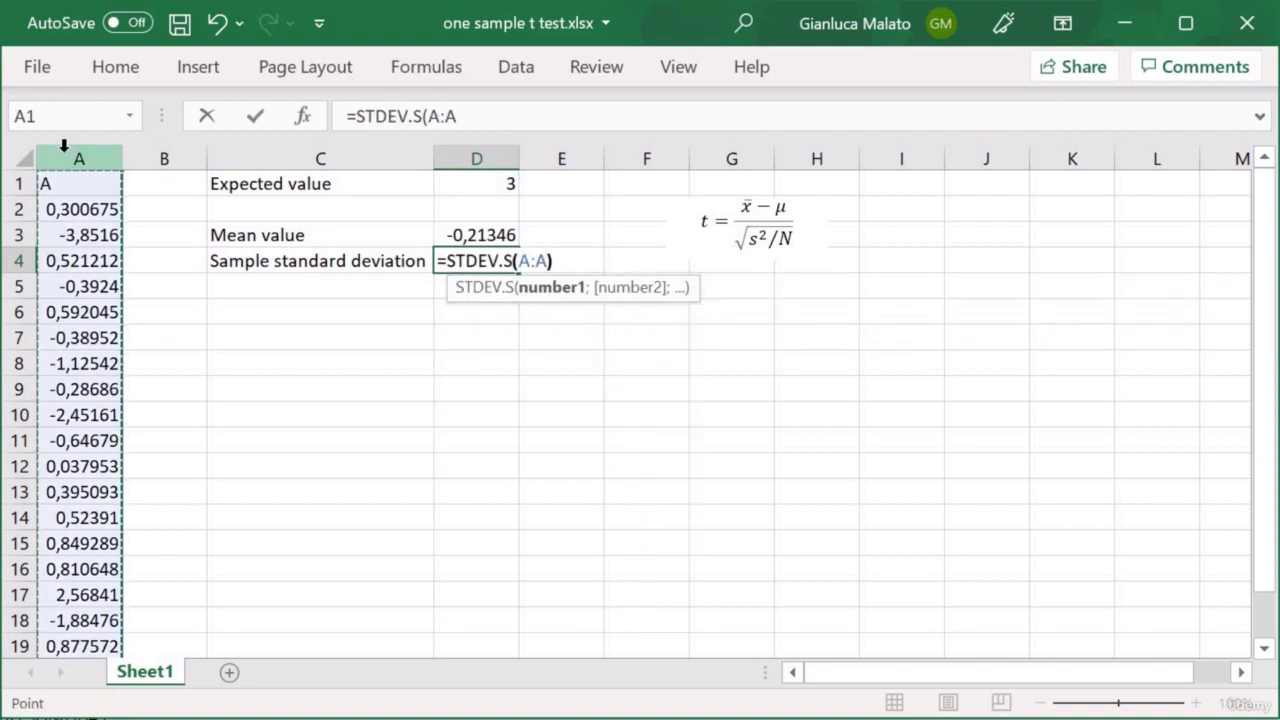
key(Return)
text(Numb)
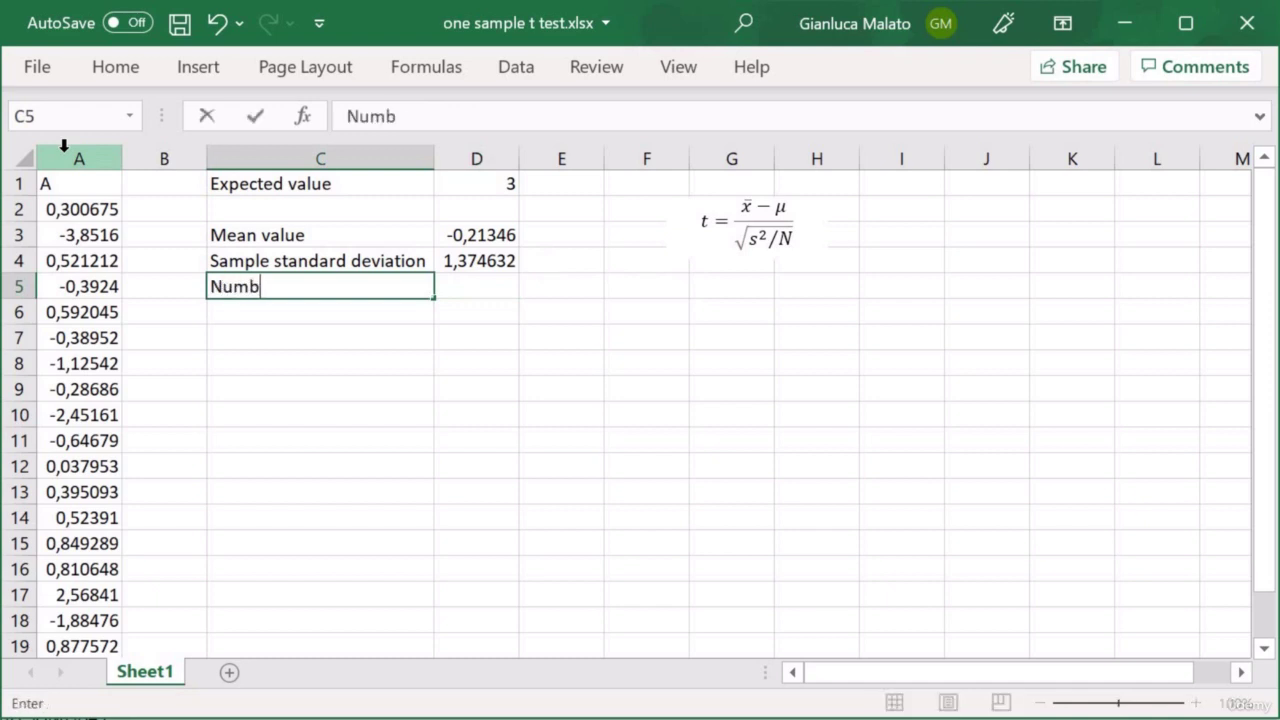
text(er of point)
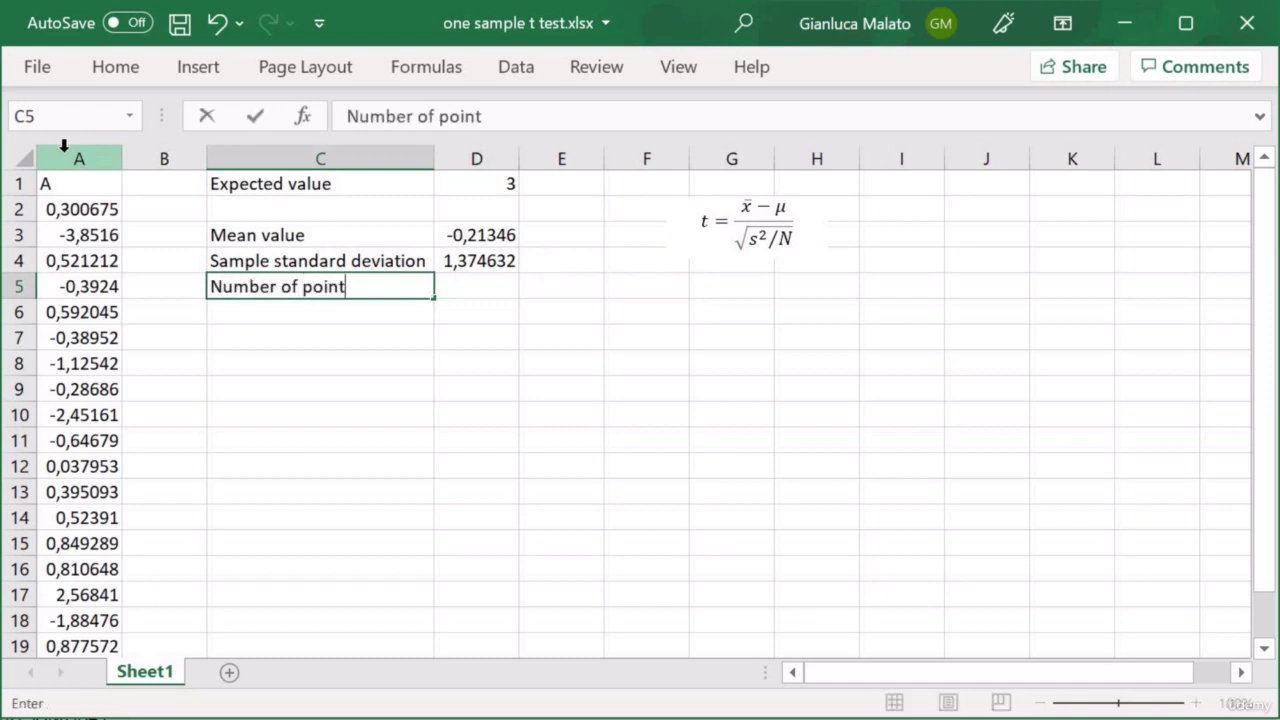
- Correct the C5 label to read 'Number of points'
key(Tab)
key(Left)
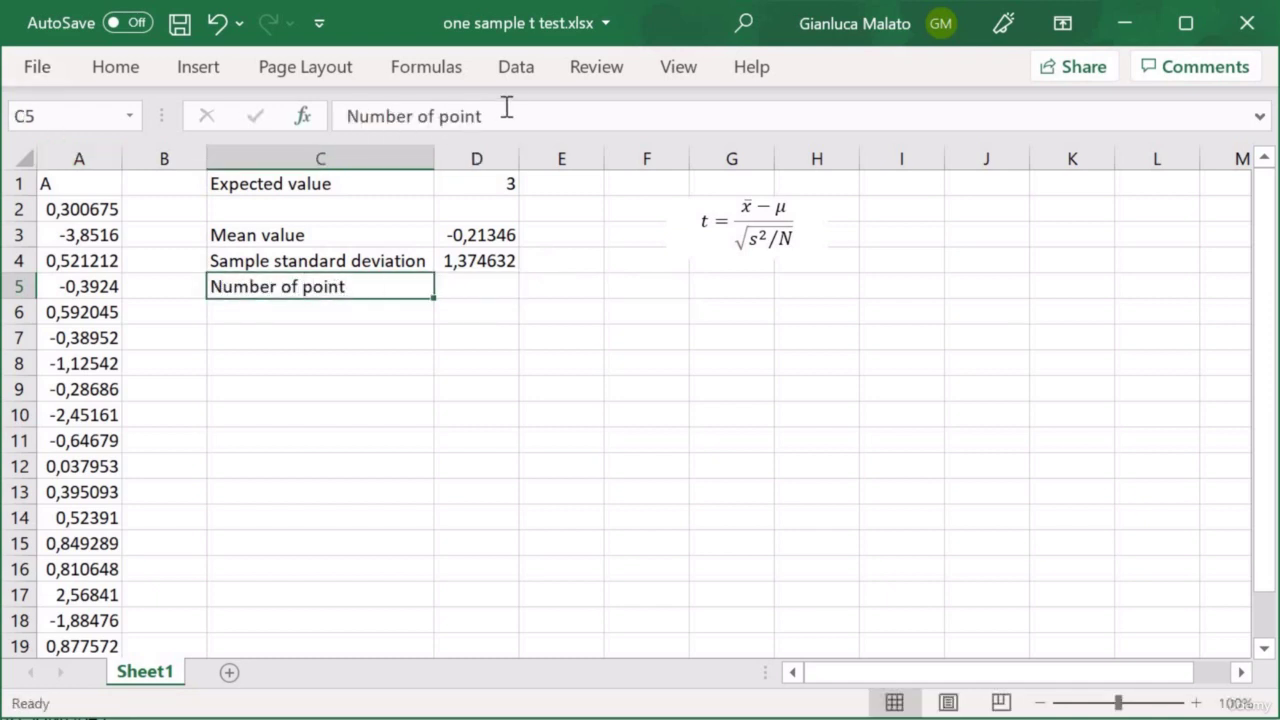
click(513, 106)
text(s)
key(Return)
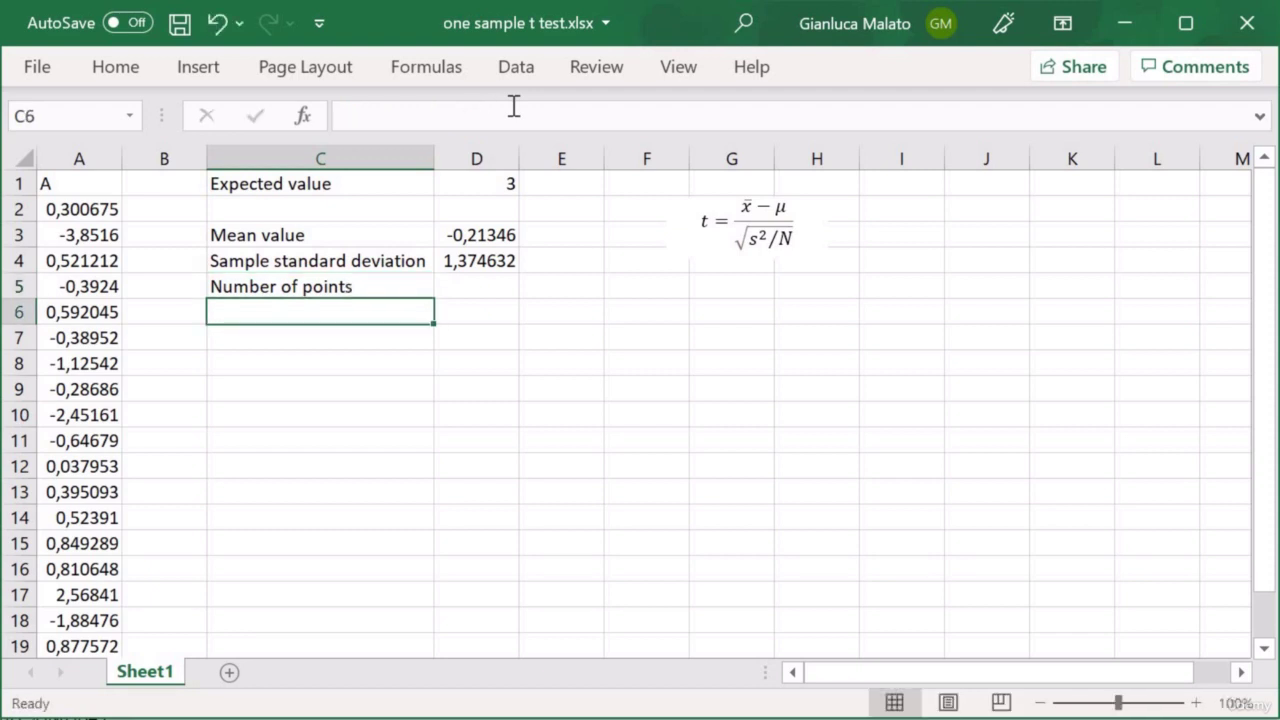
- Count the data values with =COUNT(A2:A21) in D5, giving 20
key(Up)
key(Up)
key(Right)
key(Down)
text(=)
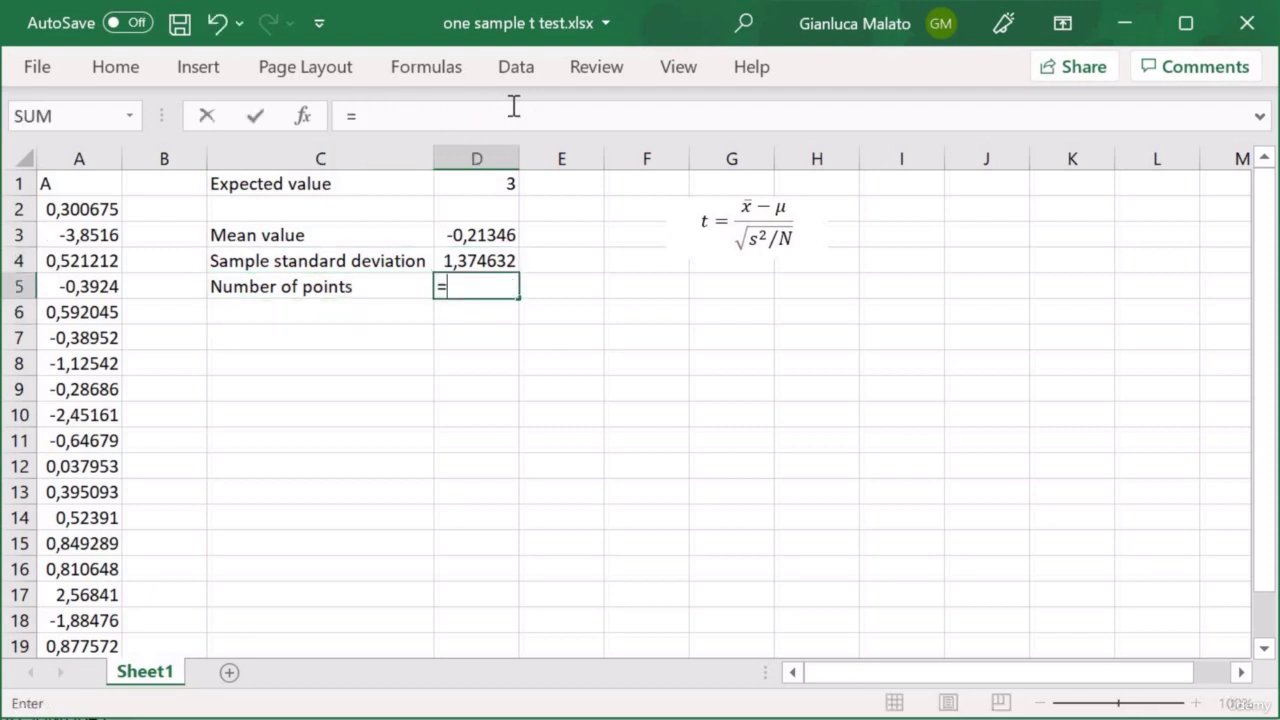
text(count)
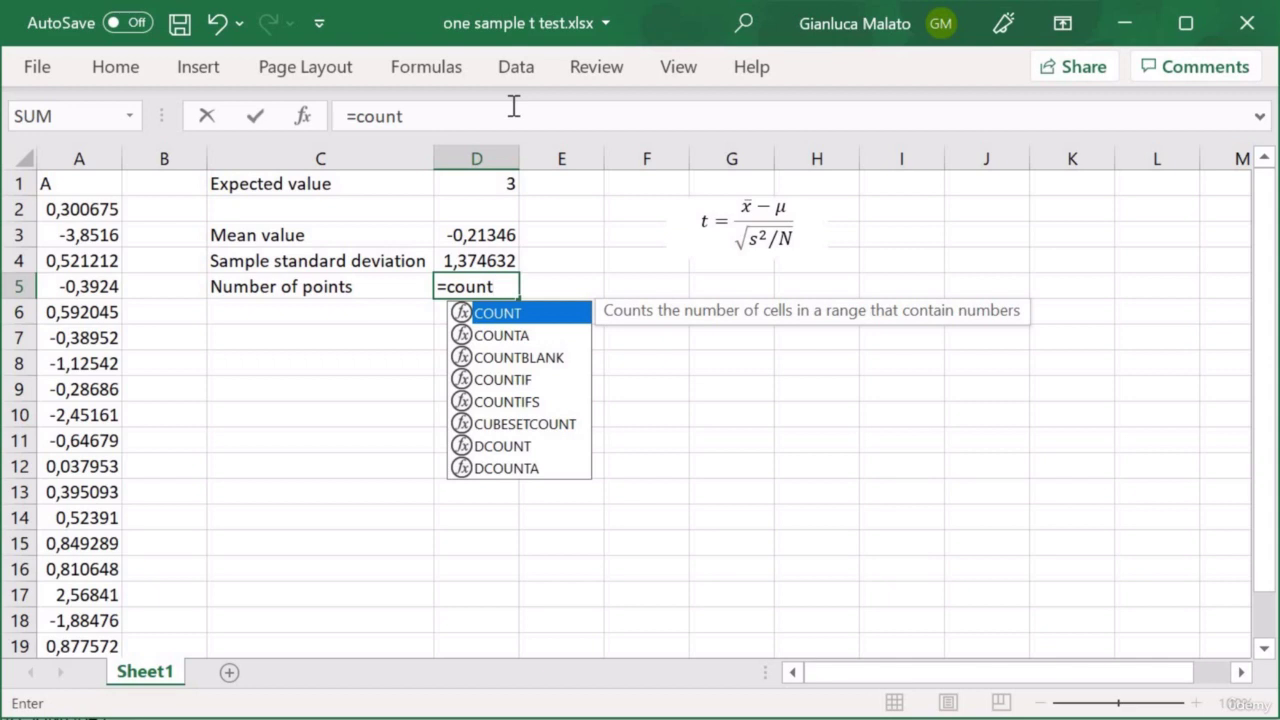
key(Tab)
drag(88, 212, 84, 626)
text())
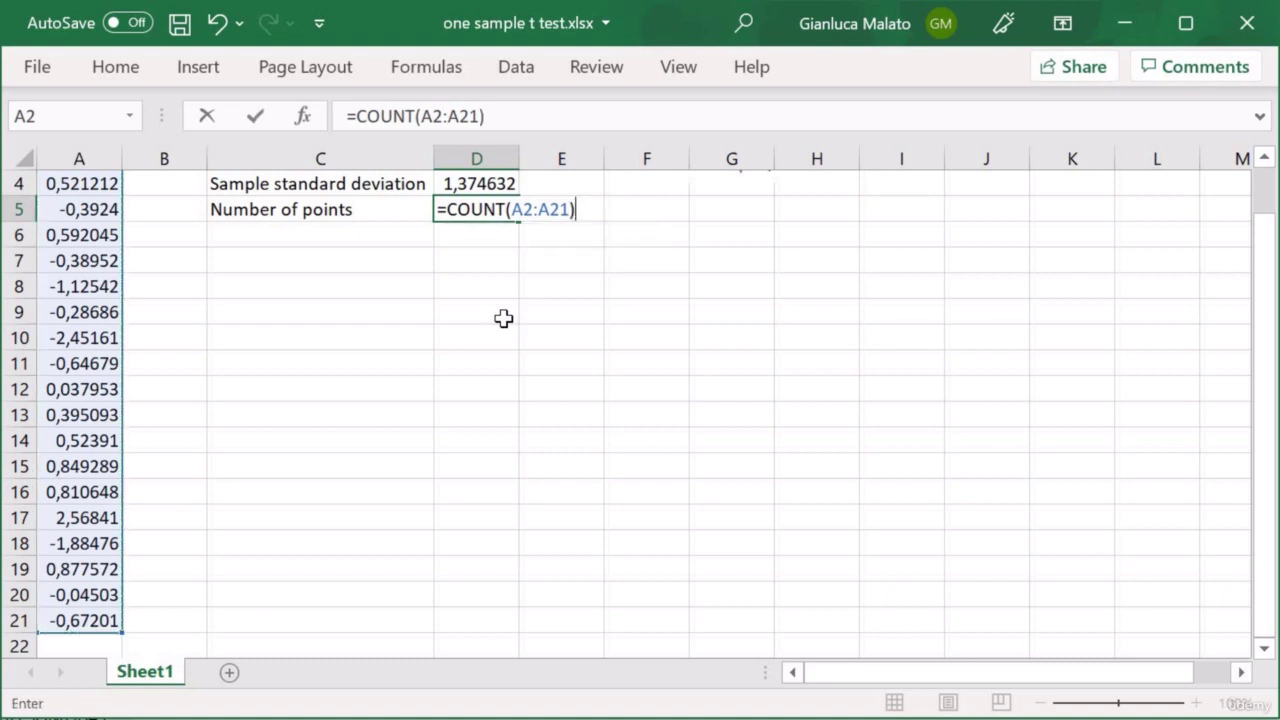
key(Return)
scroll(520, 322, up, 1)
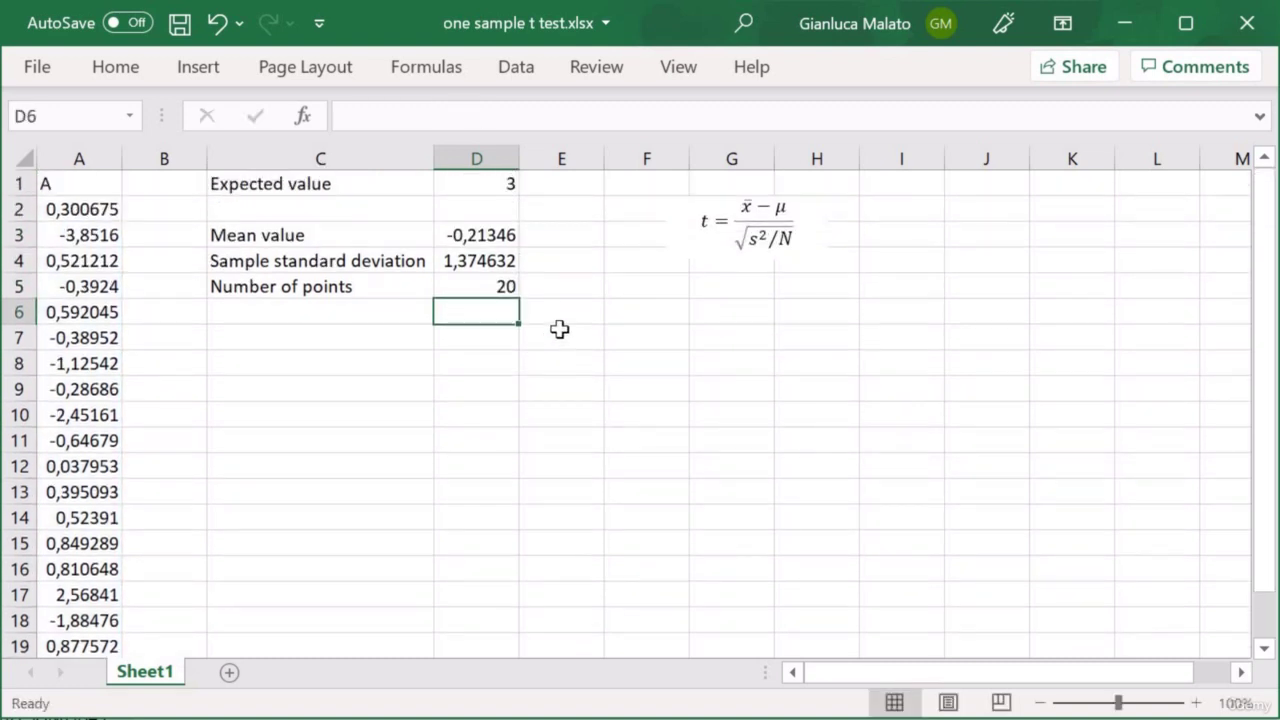
- Label C7 'Degrees of freedom' and enter =D5-1 in D7, giving 19
click(275, 340)
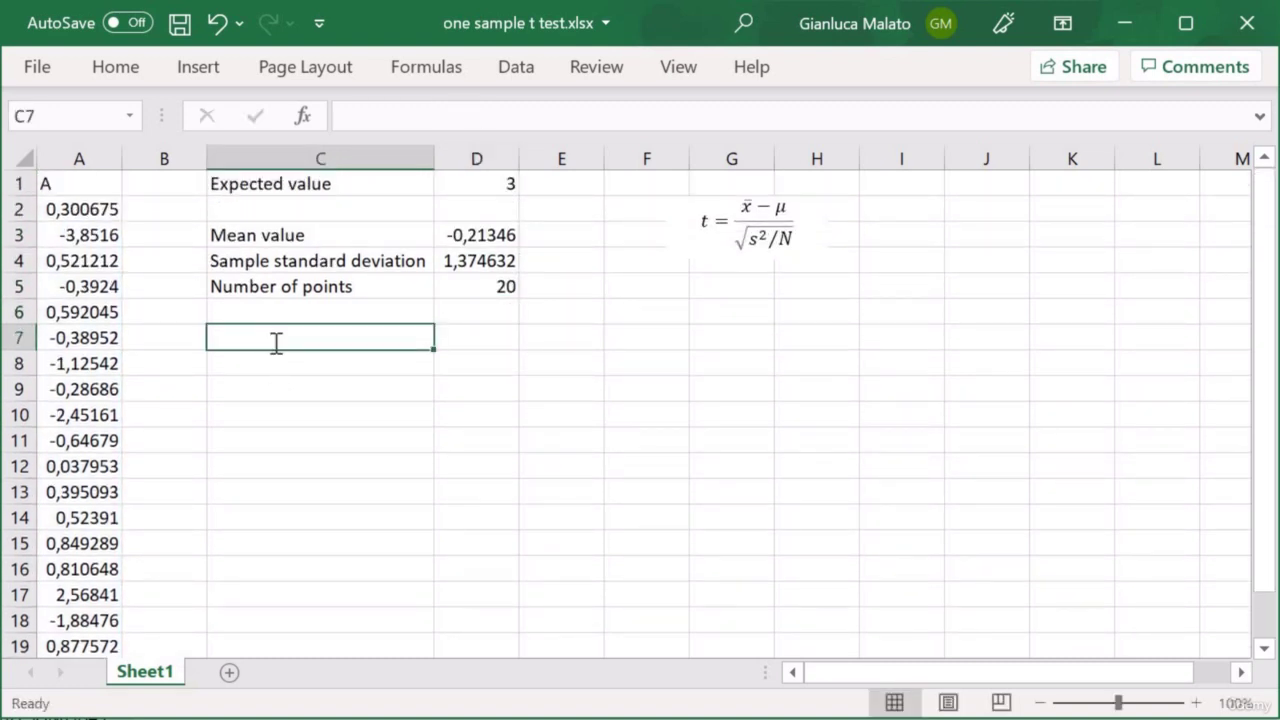
text(Degrees of )
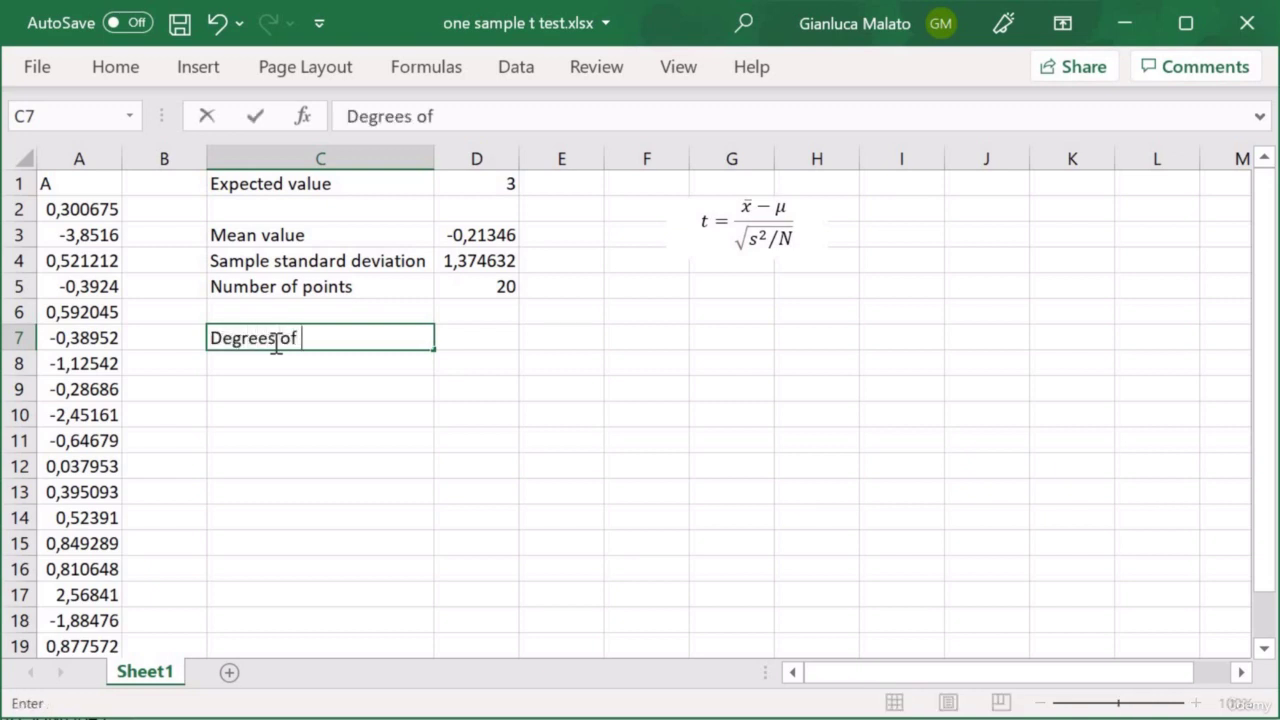
text(freedom)
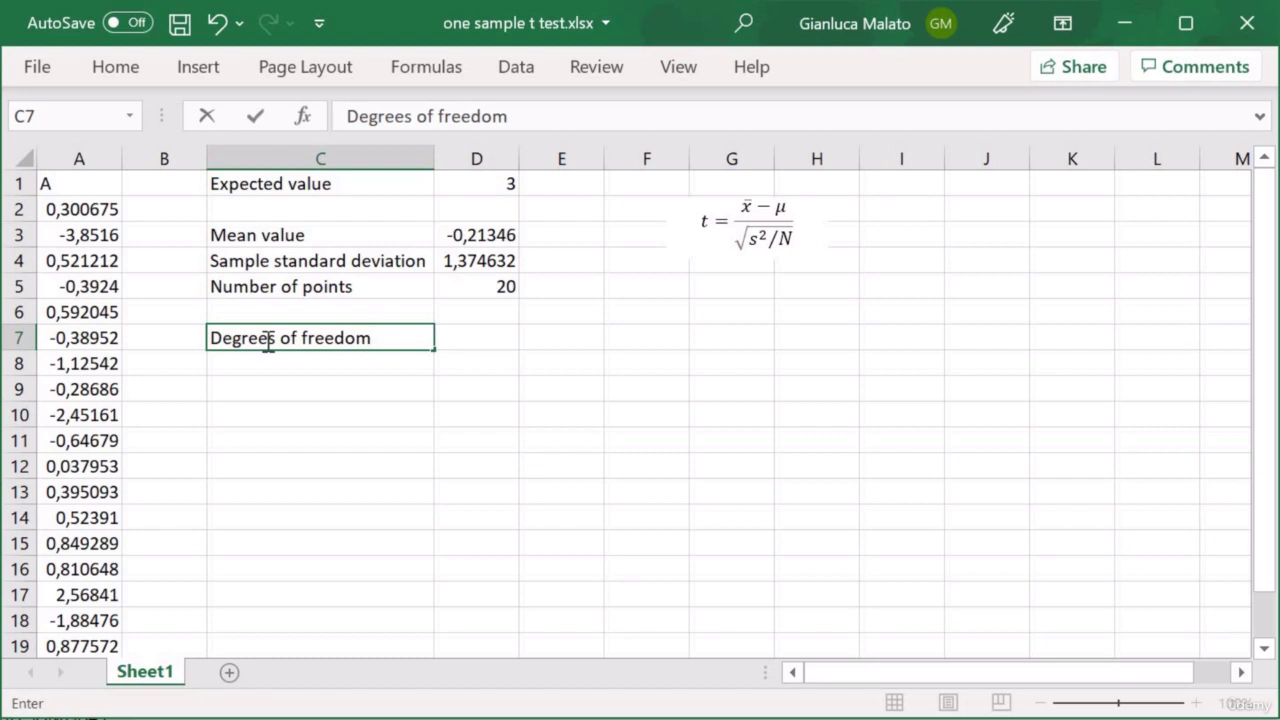
click(471, 337)
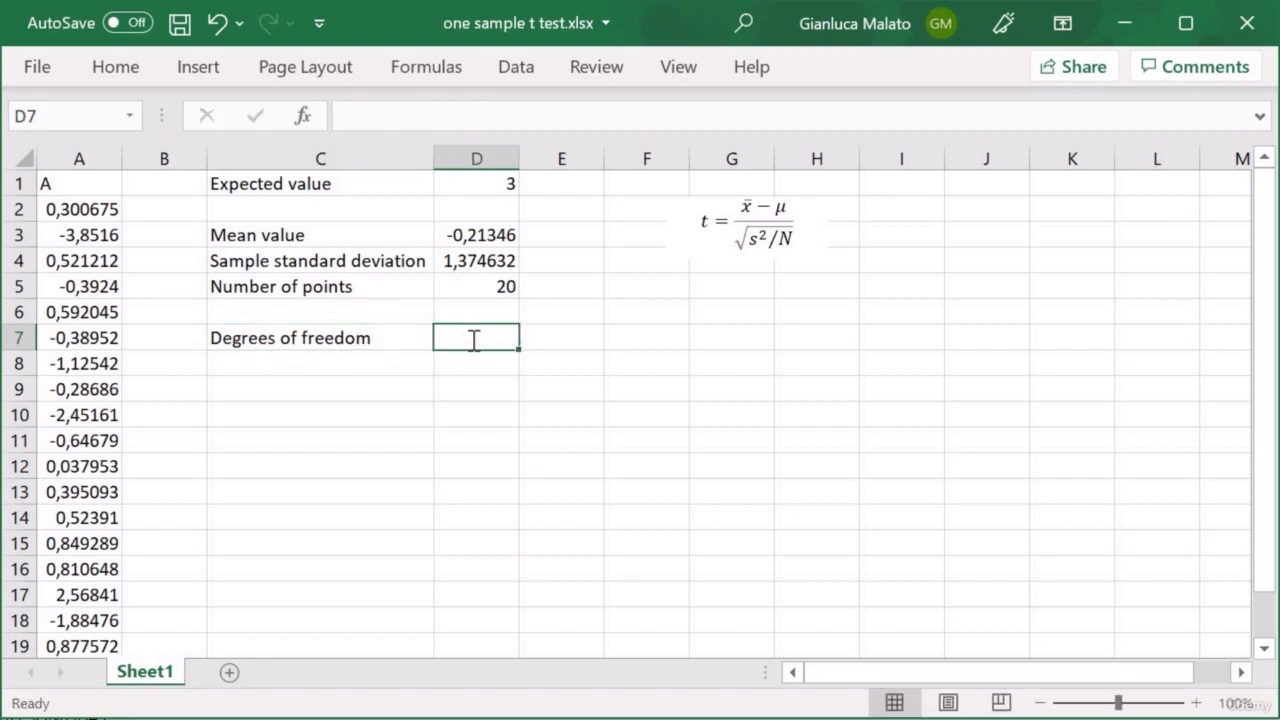
text(=)
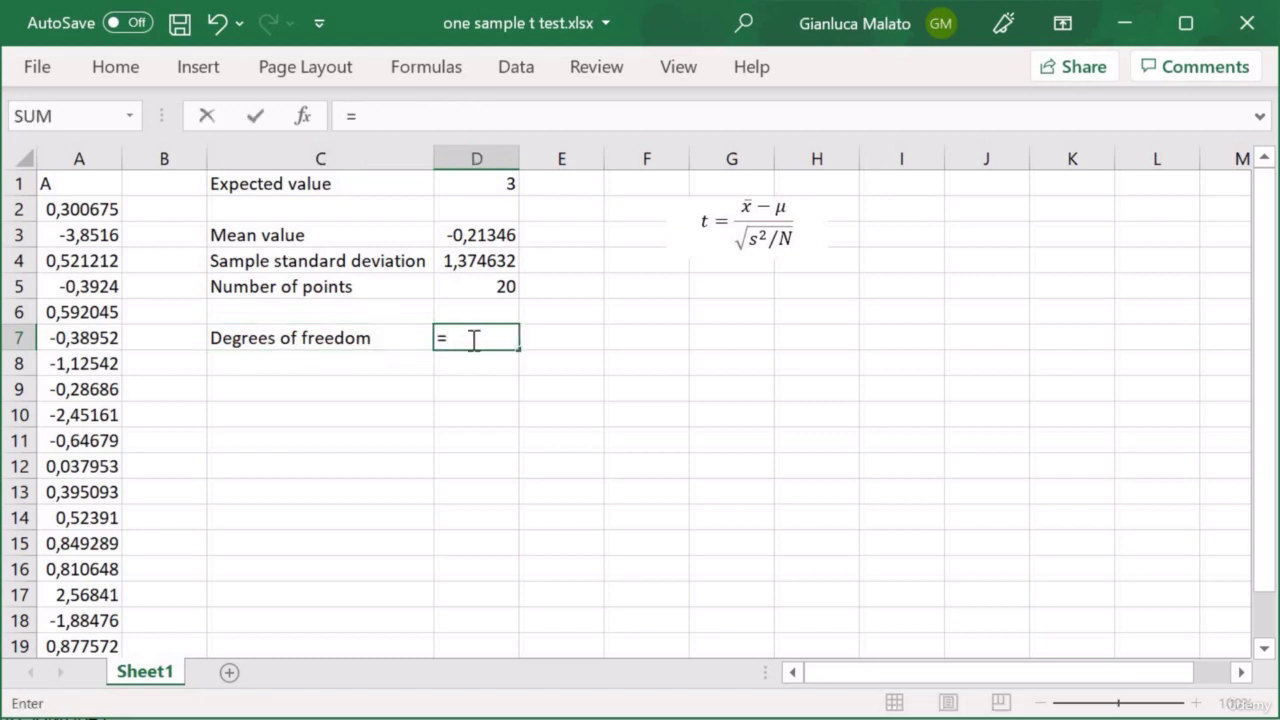
key(Up)
key(Up)
text(-1)
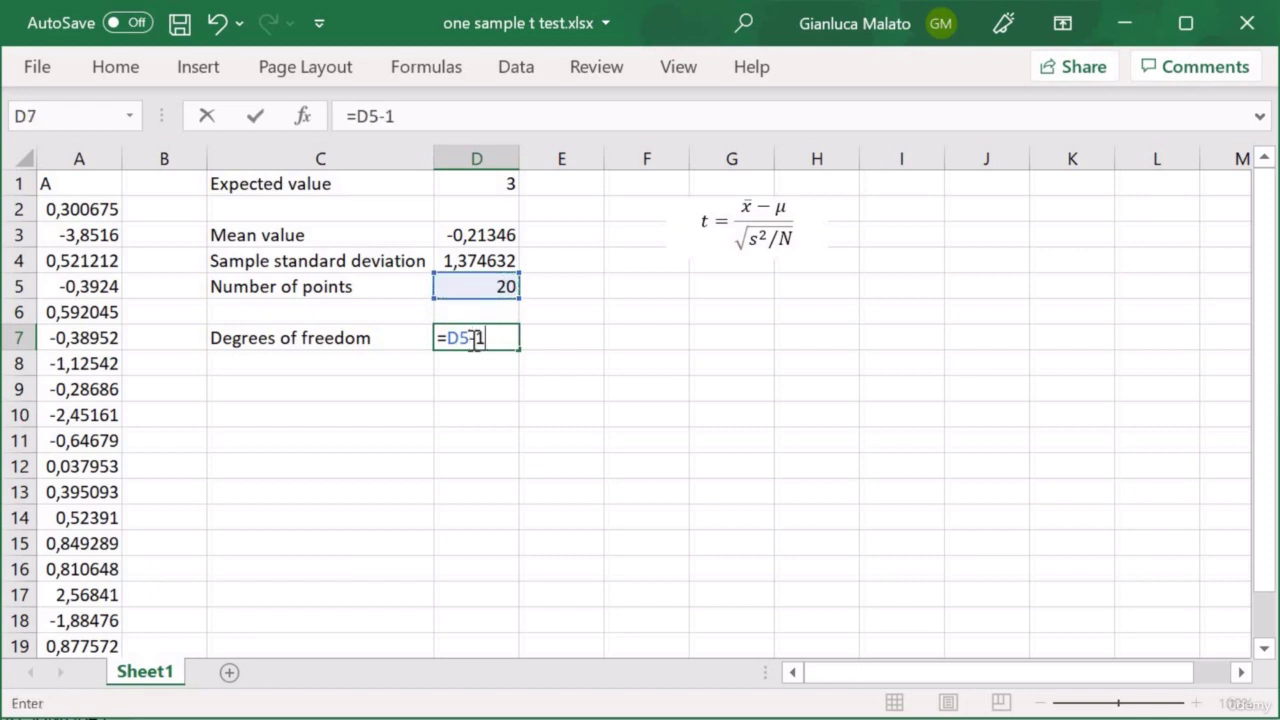
key(Return)
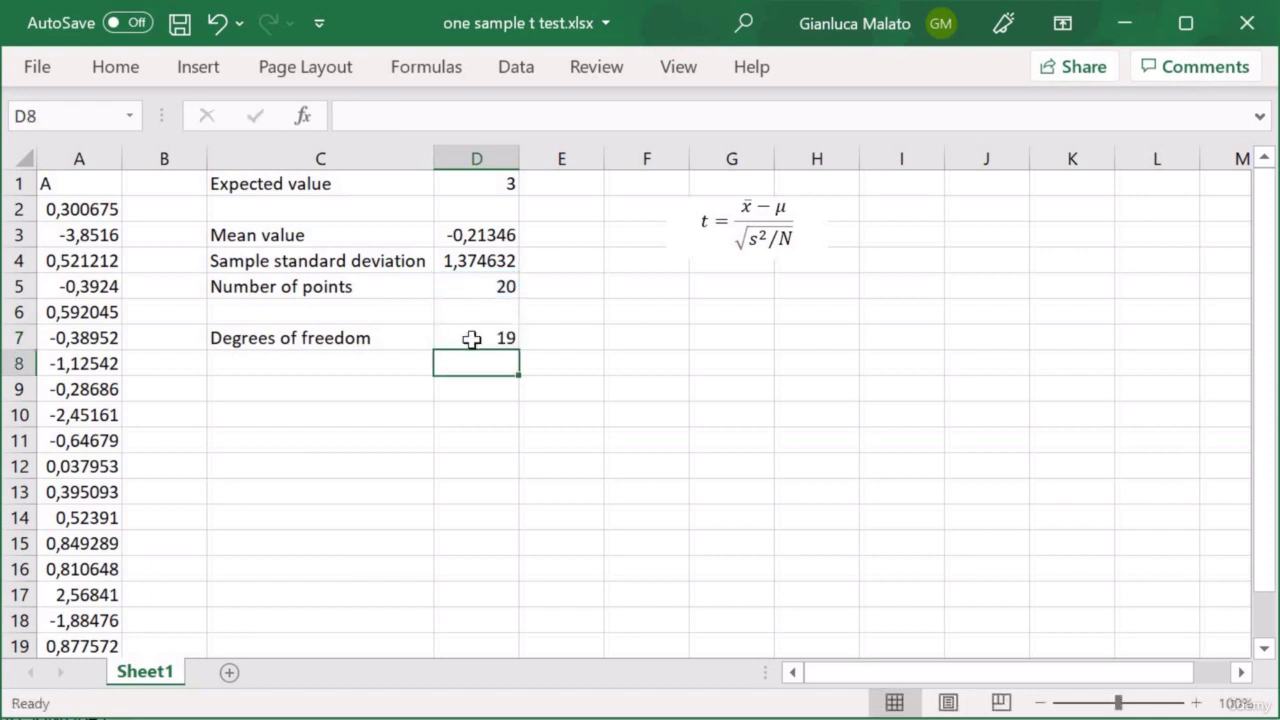
key(Left)
- Label C8 't' and compute =(D3-D1)/SQRT(D4^2/D5) in D8, giving -10,4545
text(t)
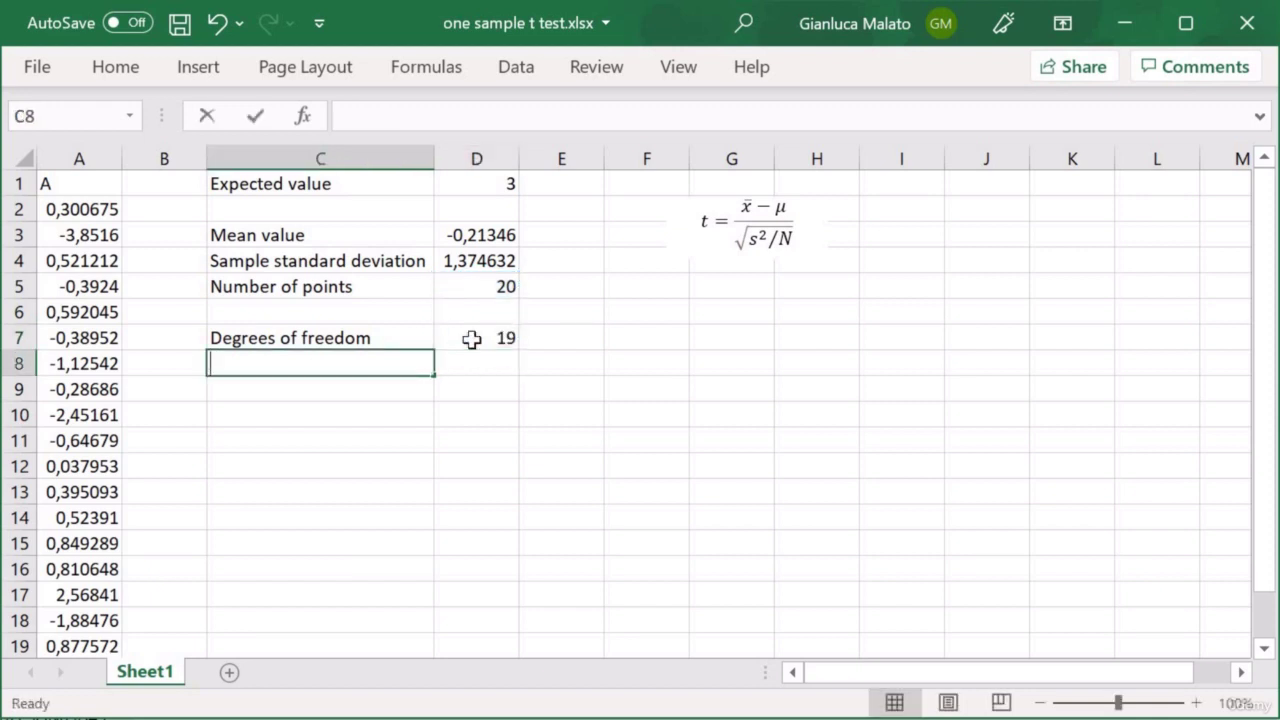
key(Tab)
text(=)
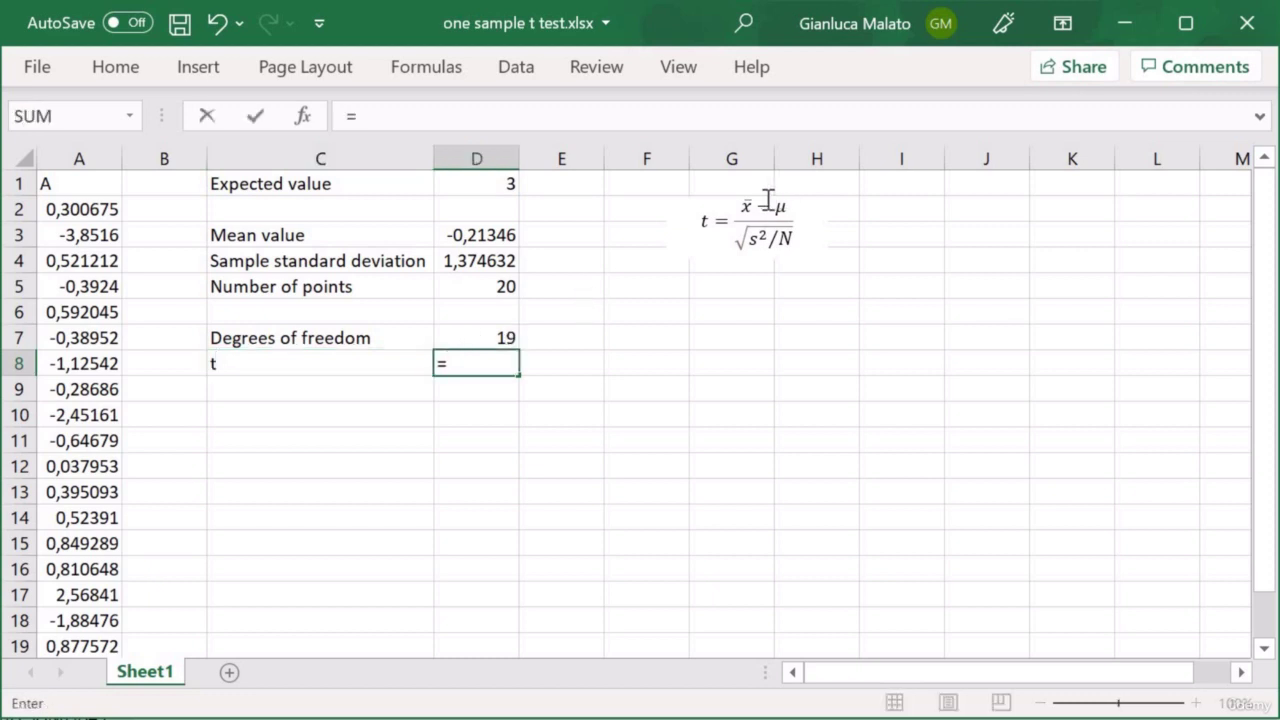
text(()
click(490, 230)
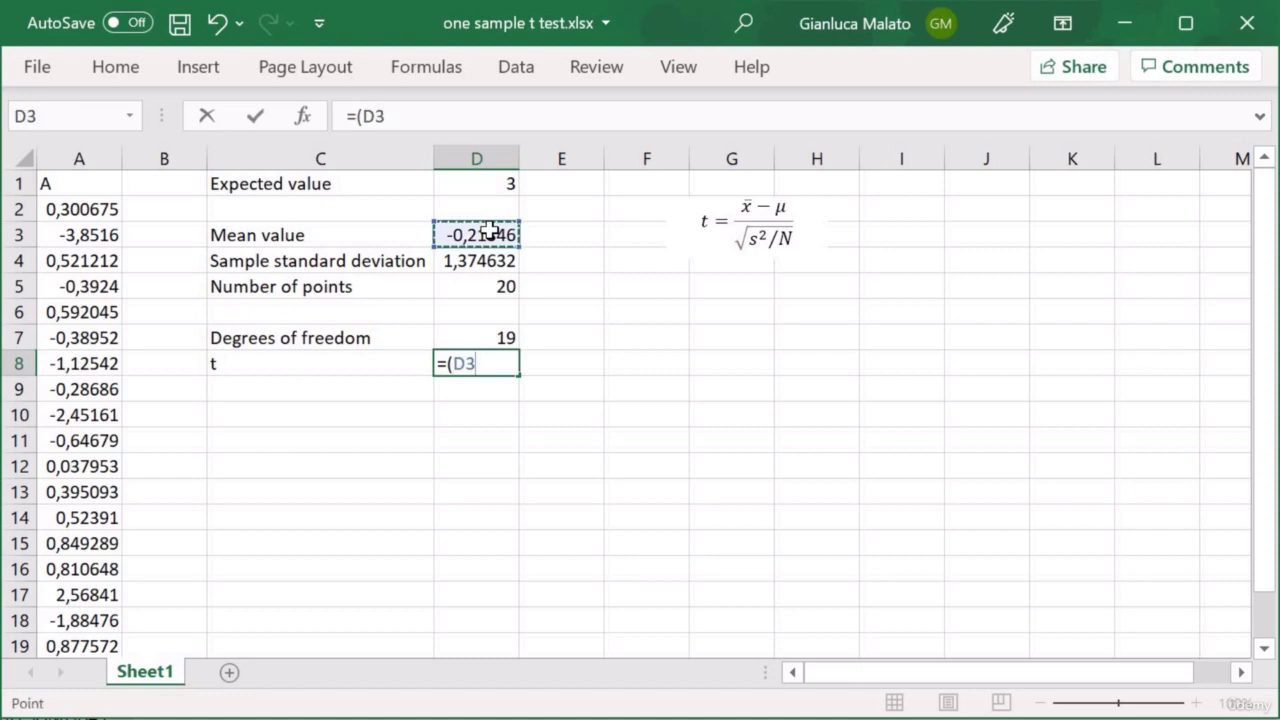
text(-)
click(447, 190)
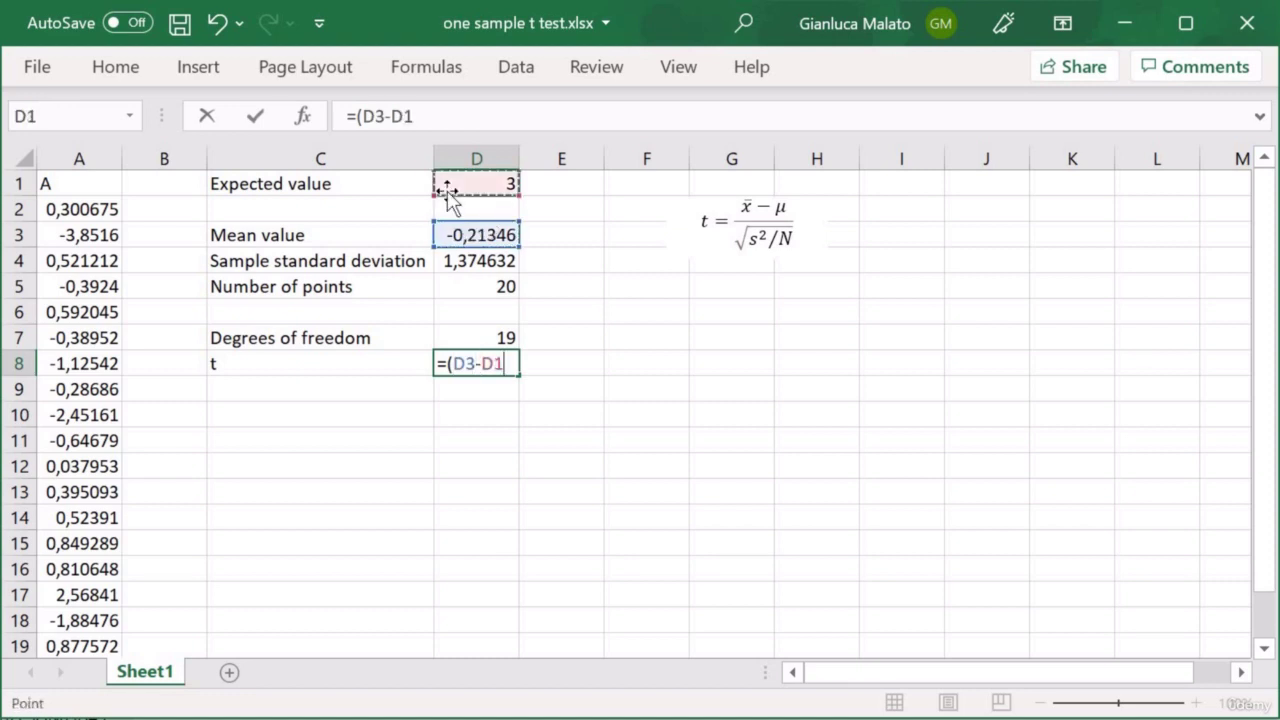
text()/)
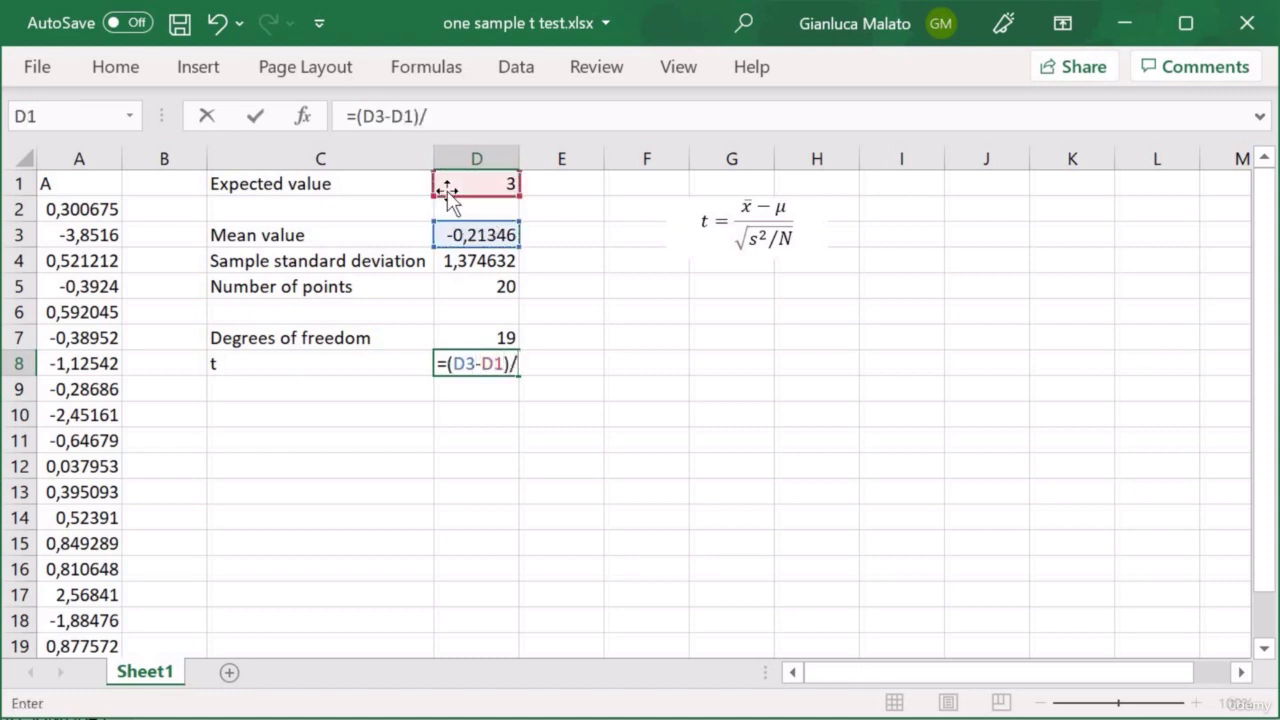
text(sqrt()
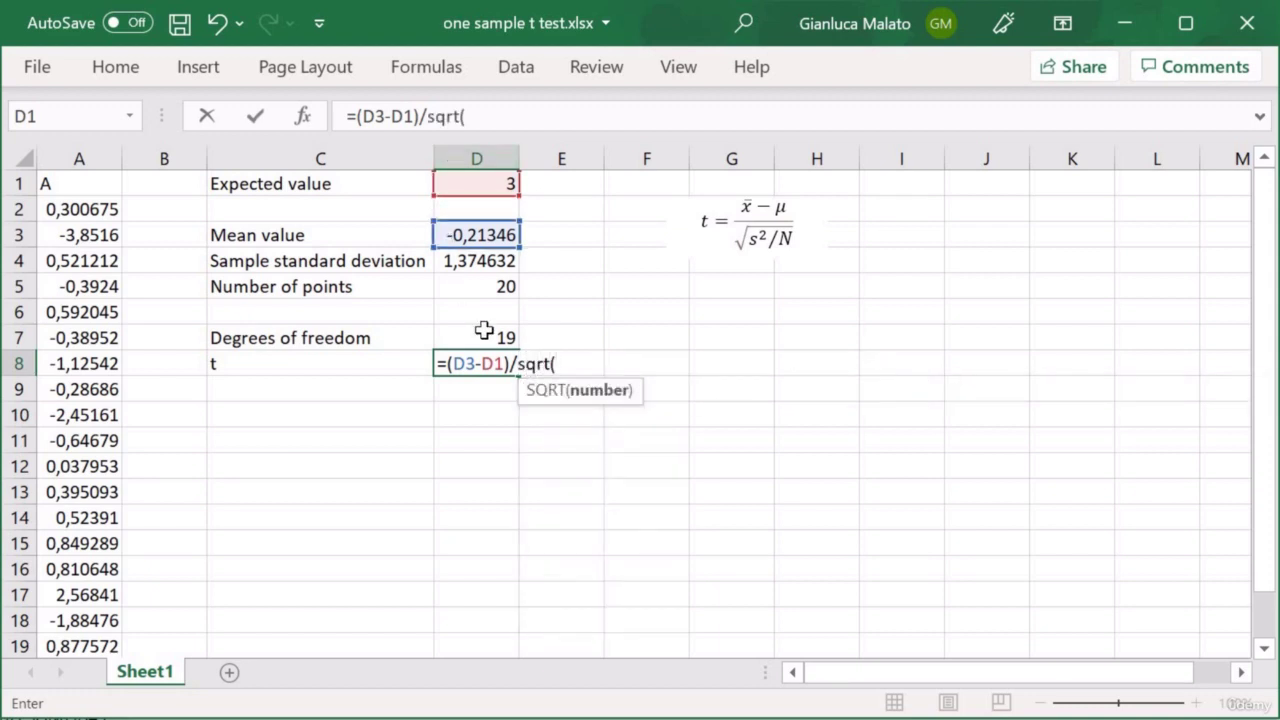
click(441, 262)
text(^)
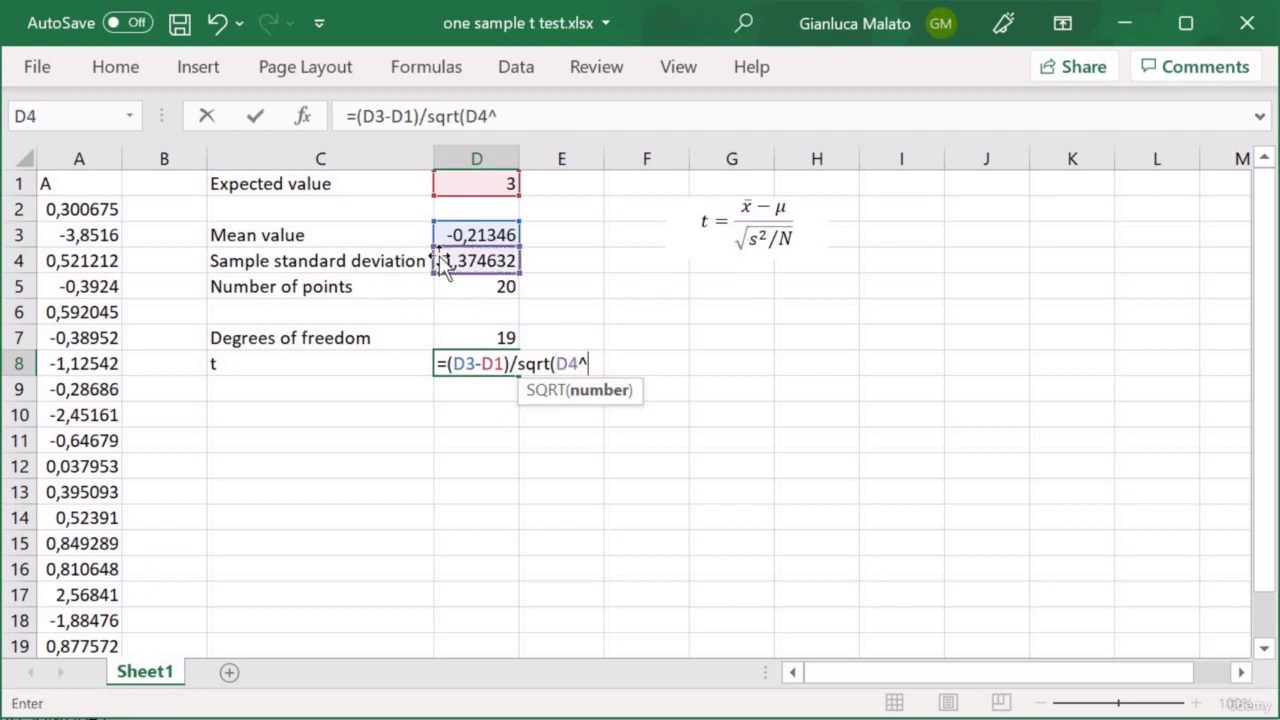
text(2/)
click(452, 287)
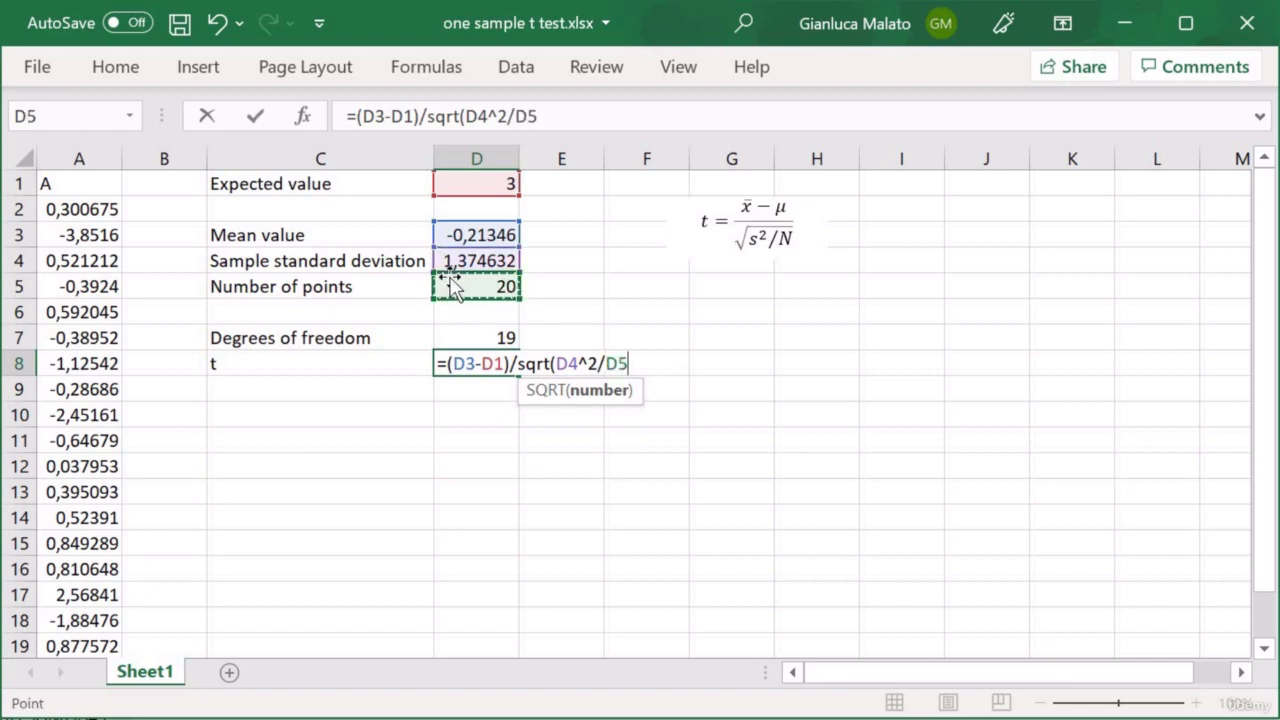
text()))
key(Return)
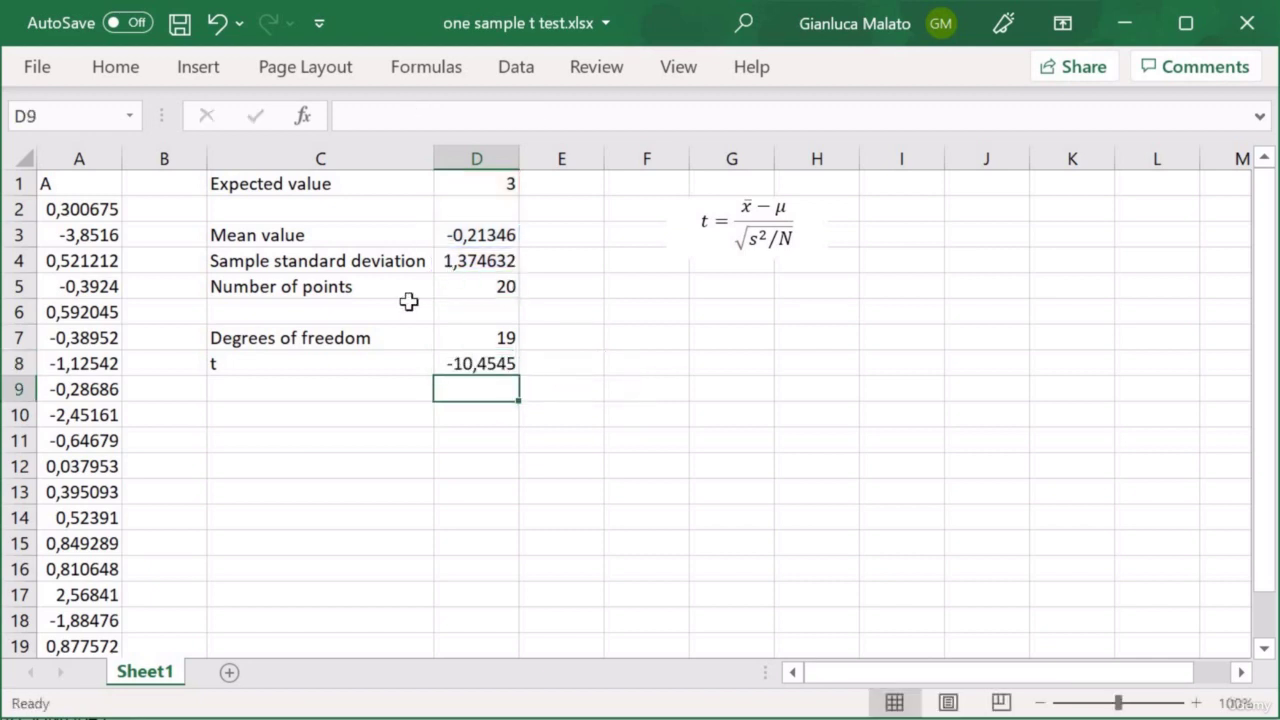
click(450, 360)
click(425, 420)
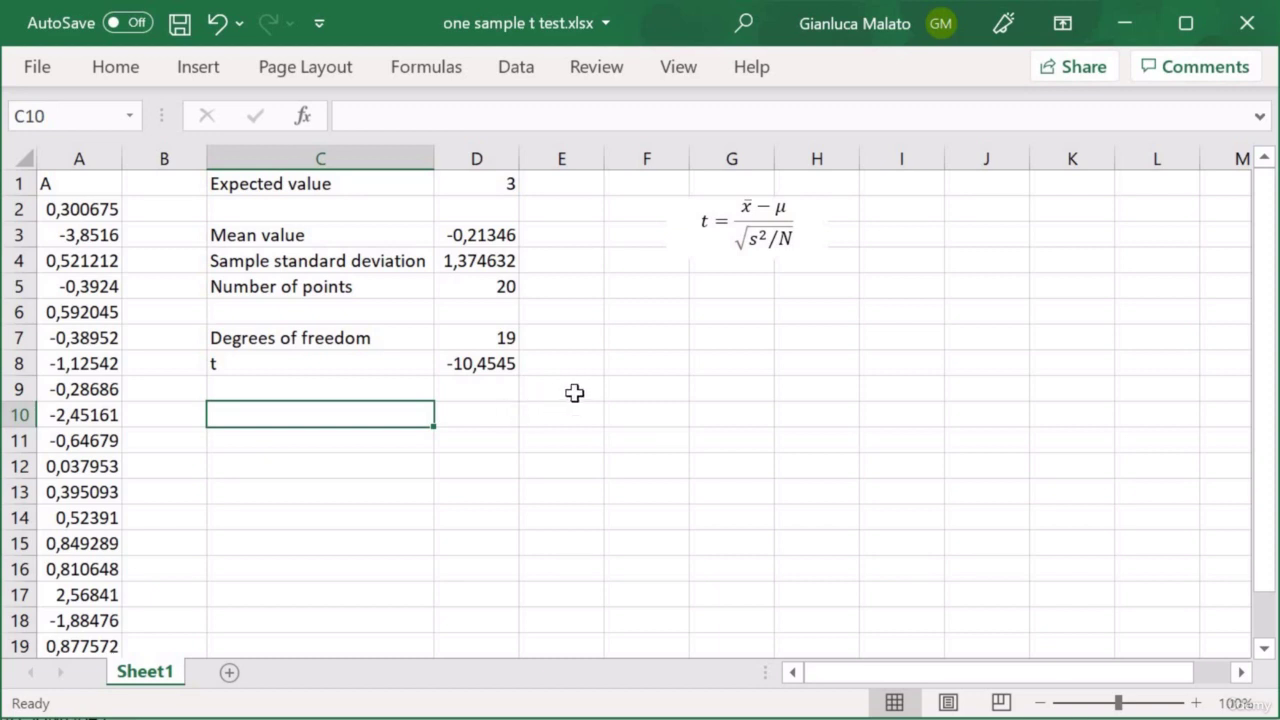
click(474, 361)
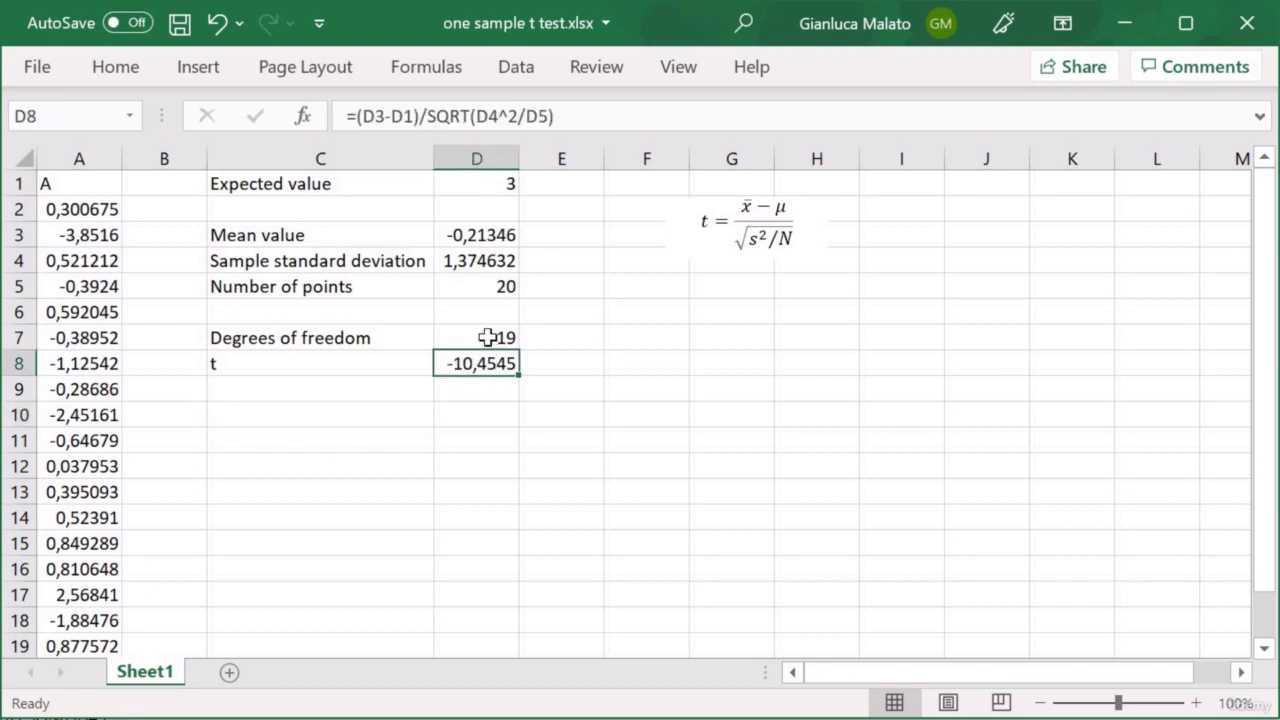
click(487, 337)
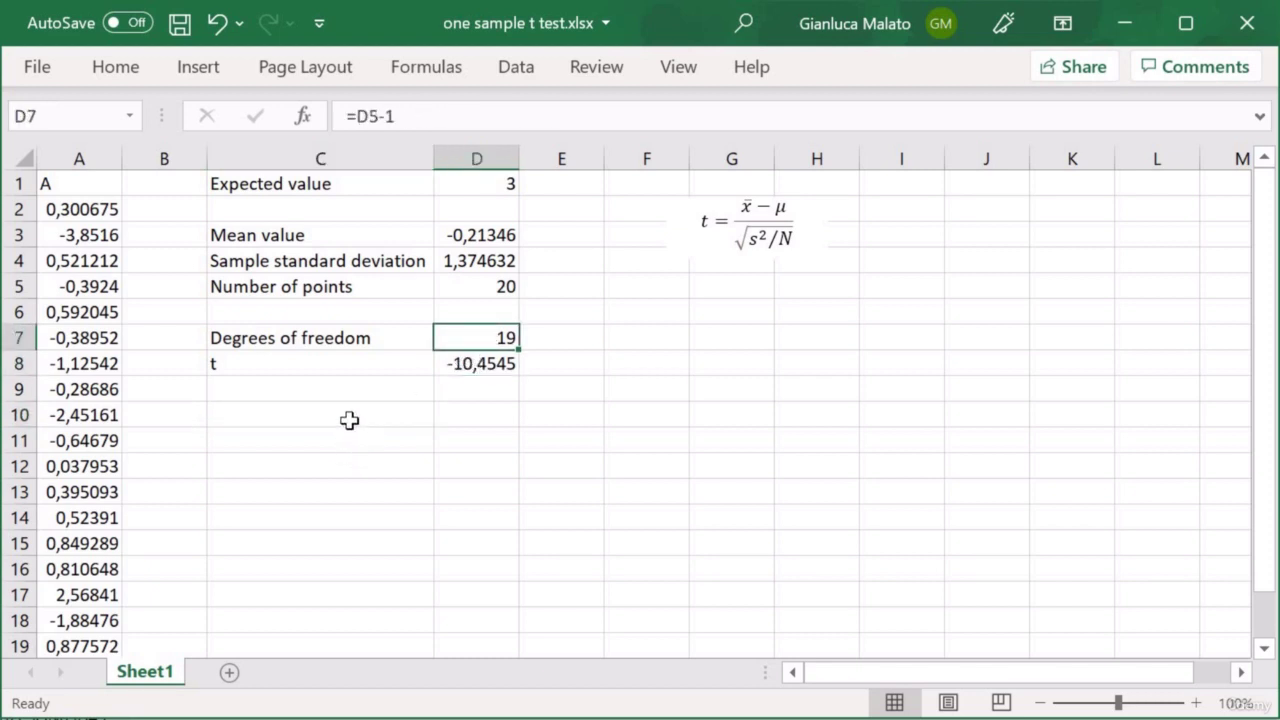
click(423, 414)
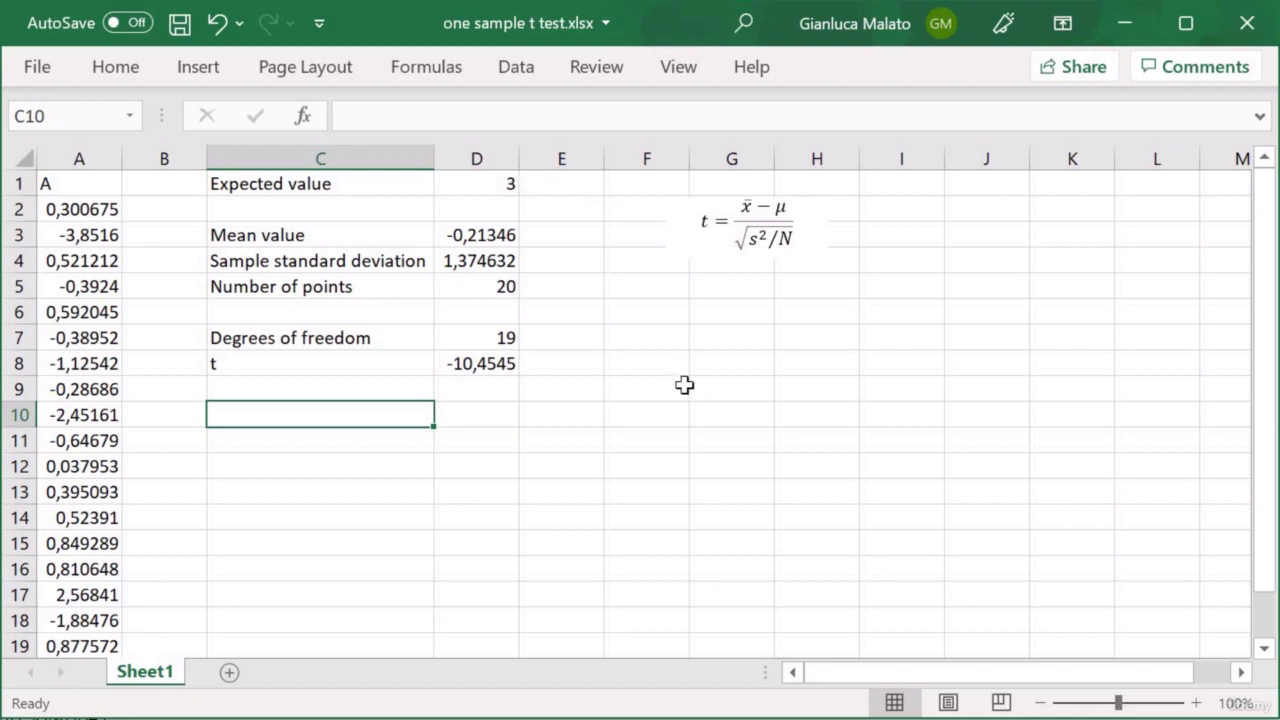
- Add the heading 'Two-tailed test' in C10 and the label 'p-value' in C11
text(T)
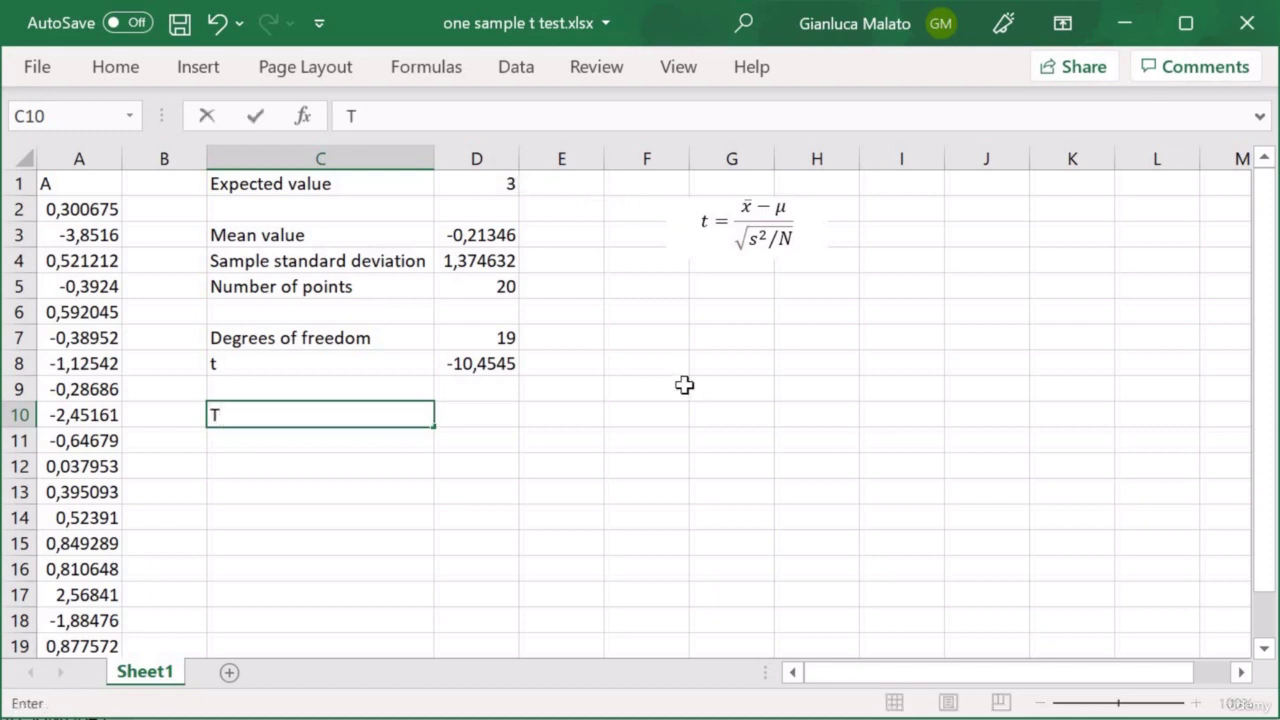
text(wo-tailed test)
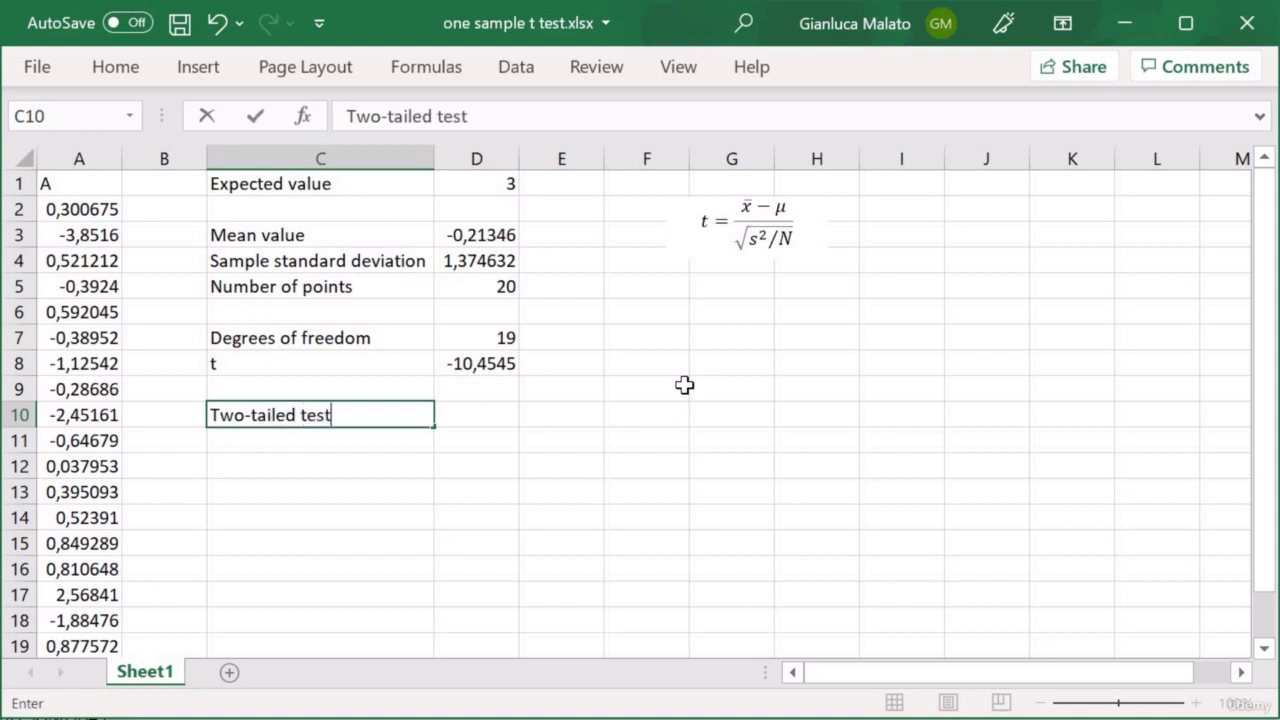
key(Return)
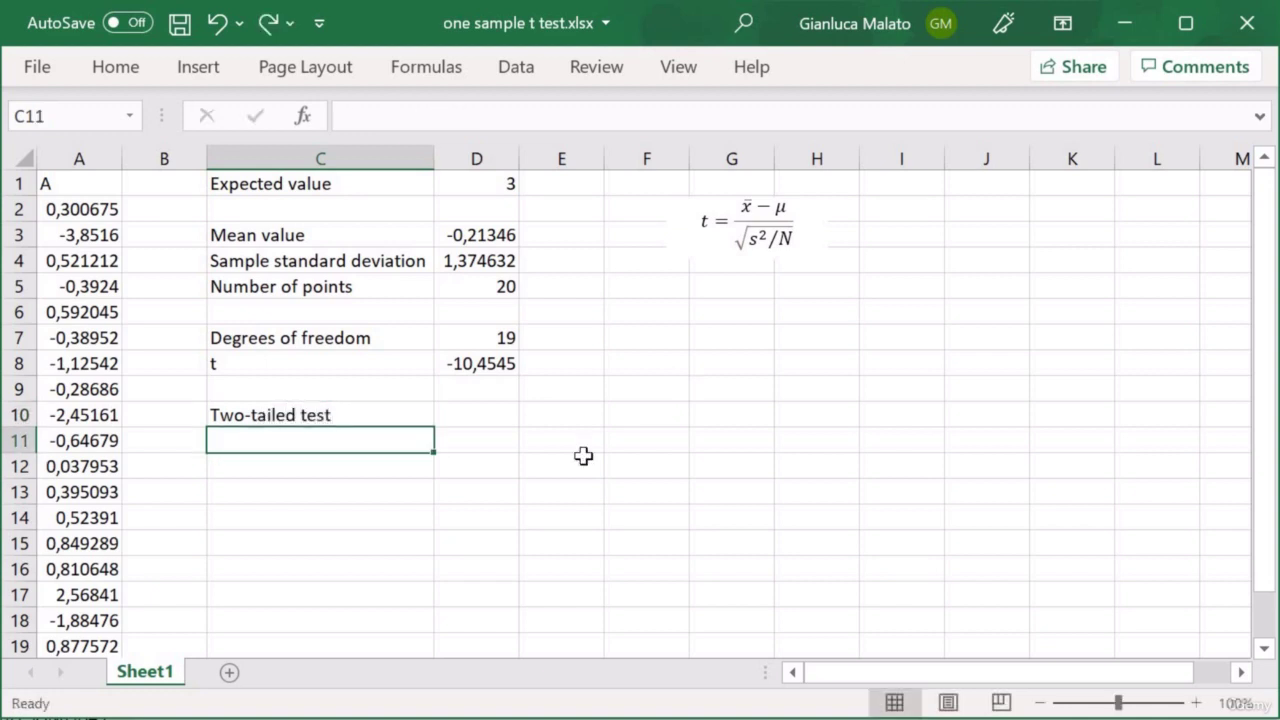
text(p-value)
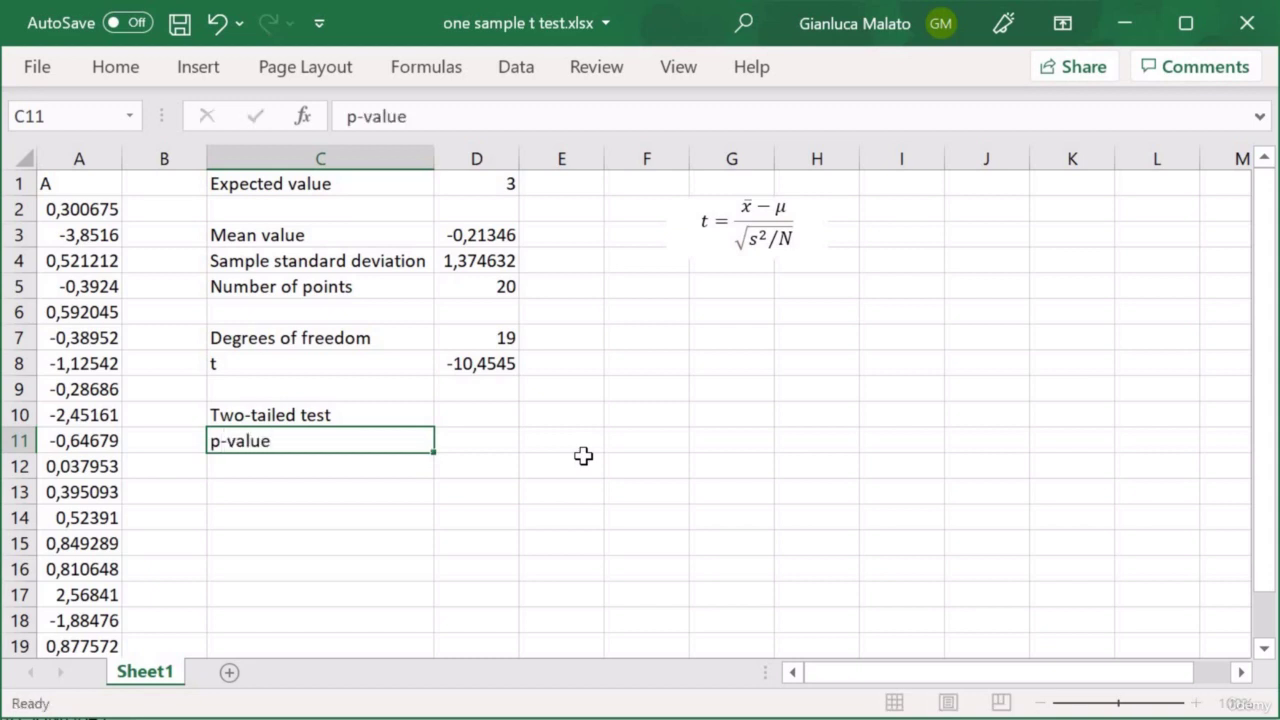
key(Tab)
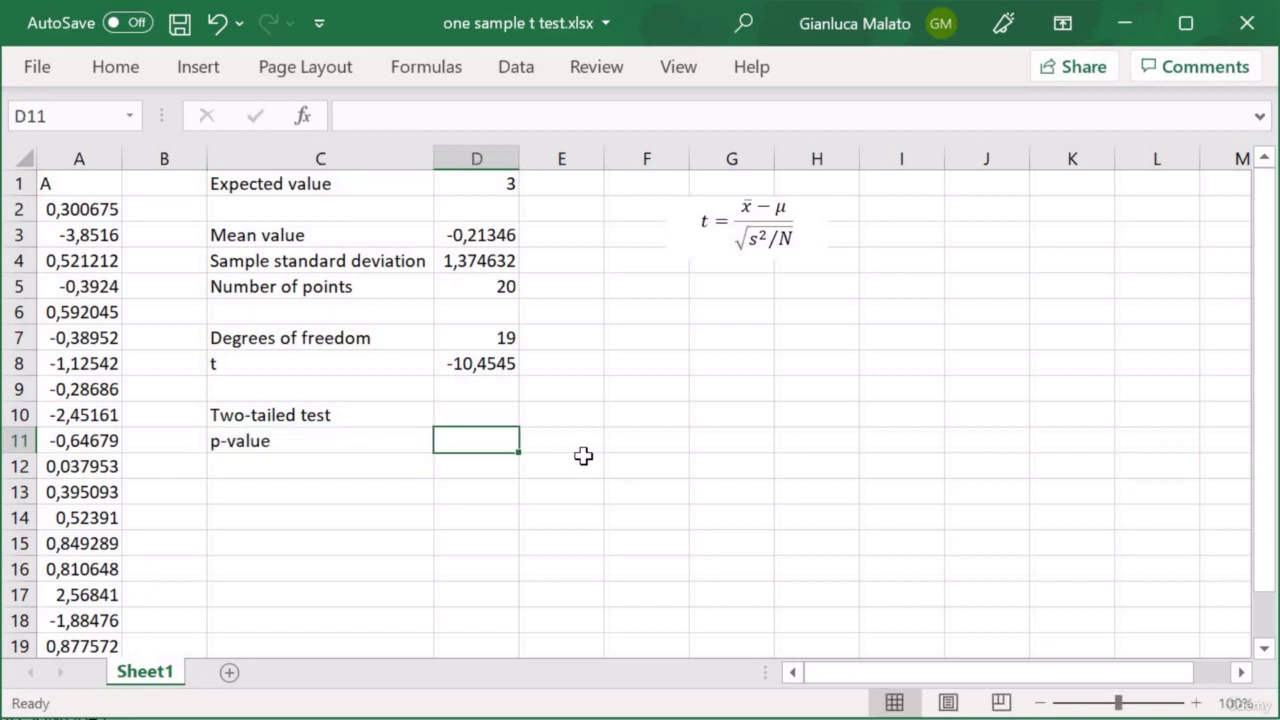
- Type the p-value formula =T.DIST.2T(ABS(D8);D7) into D11
text(=t.)
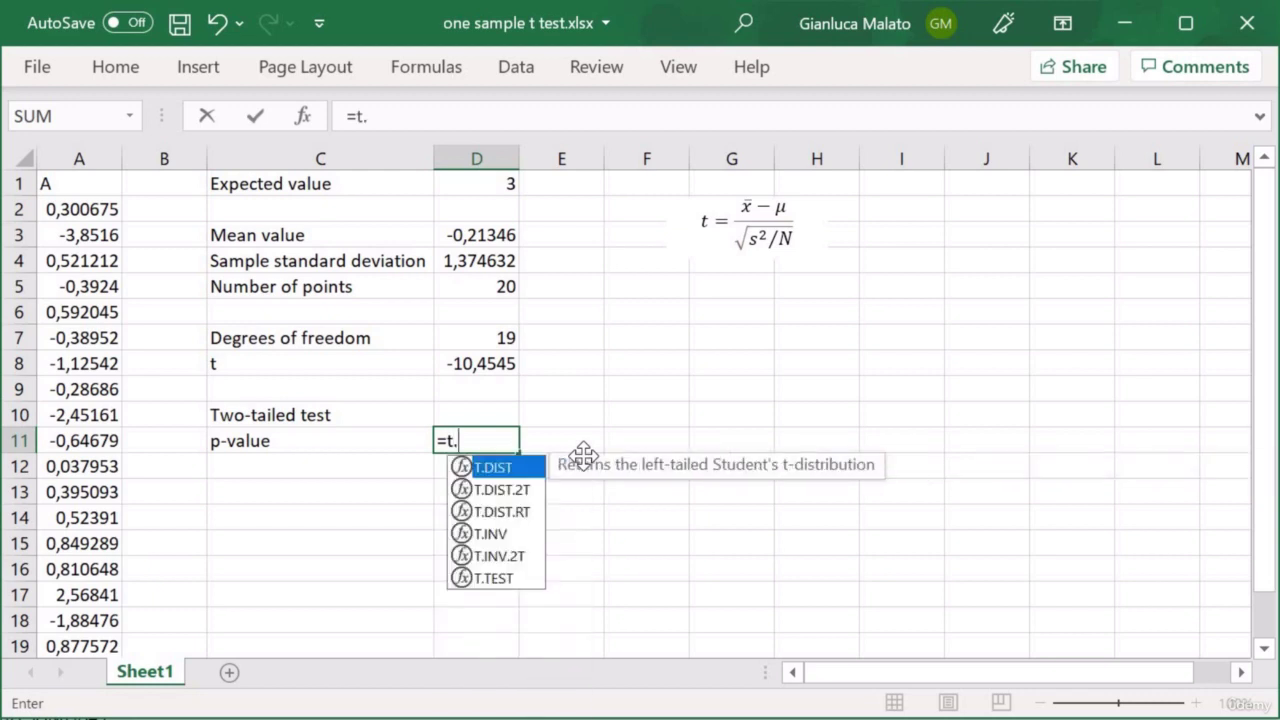
key(Down)
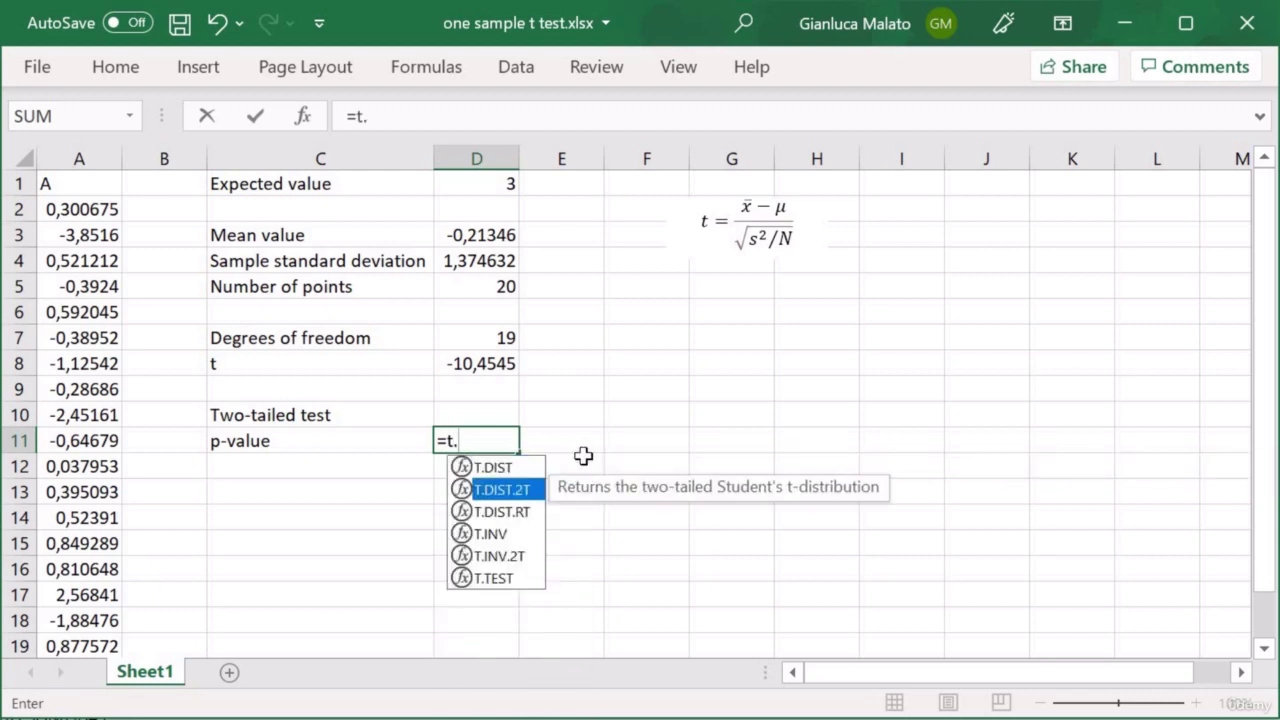
key(Tab)
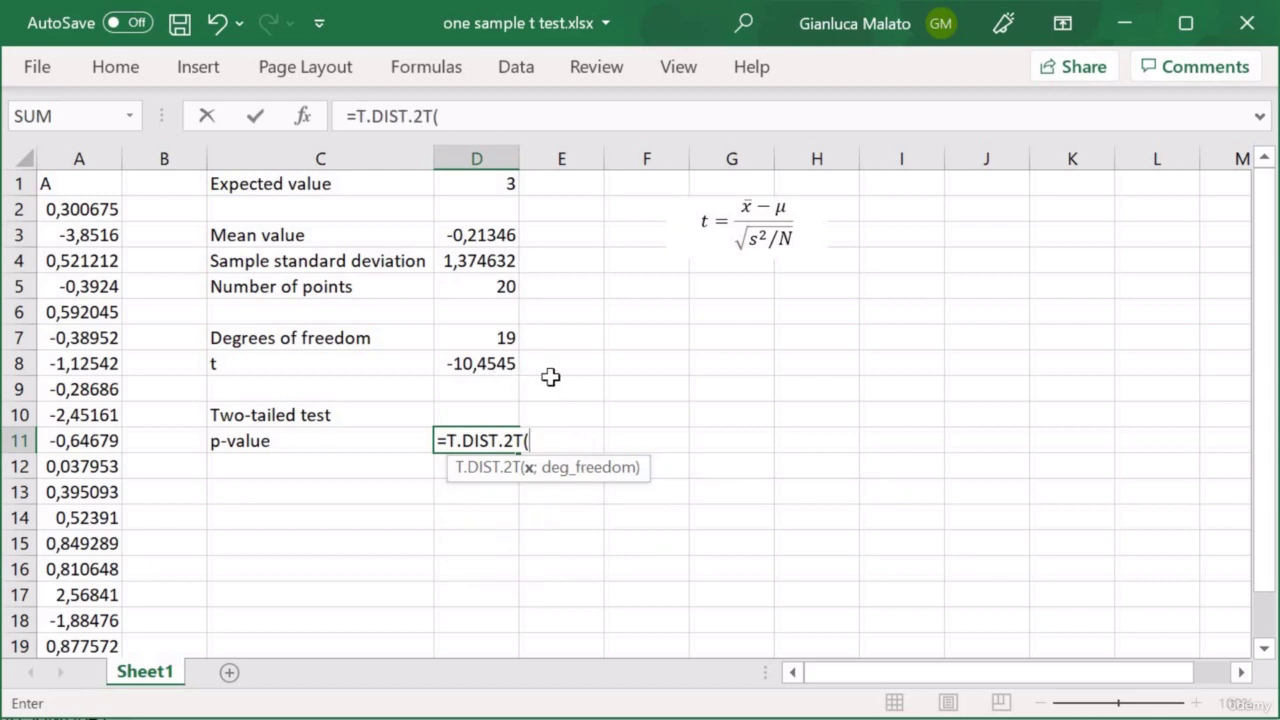
text(ab)
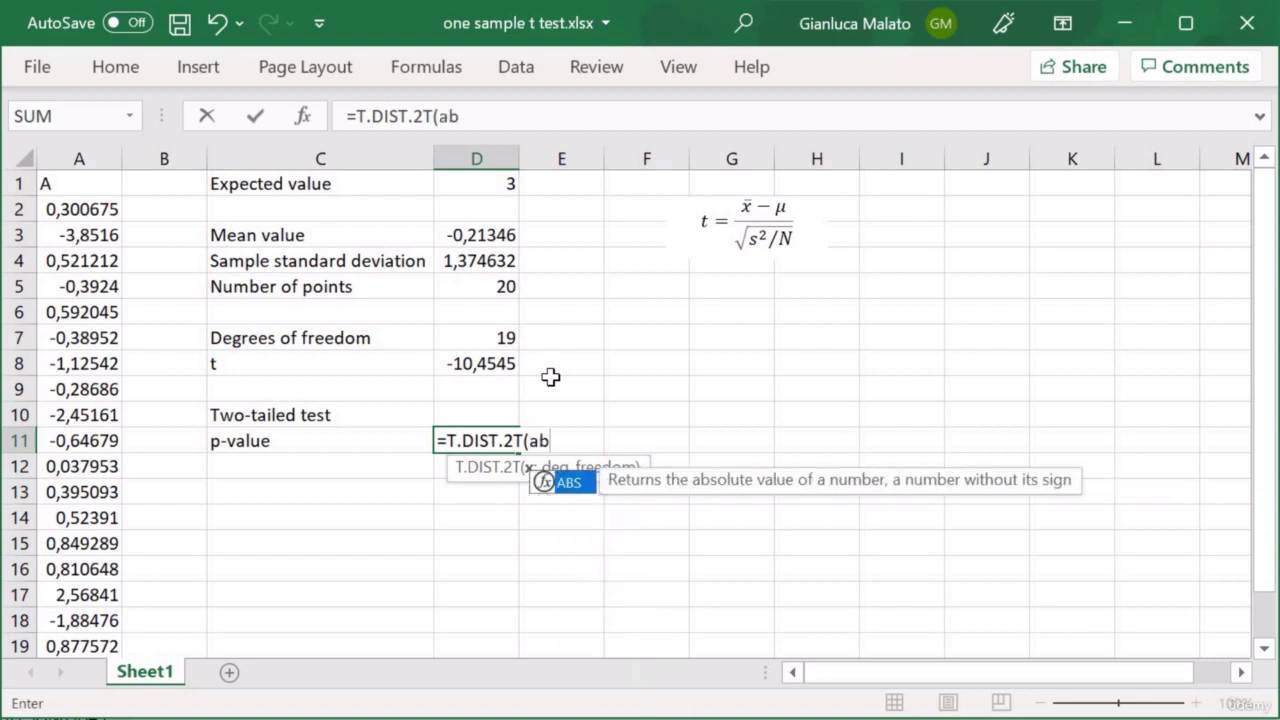
key(Tab)
click(500, 363)
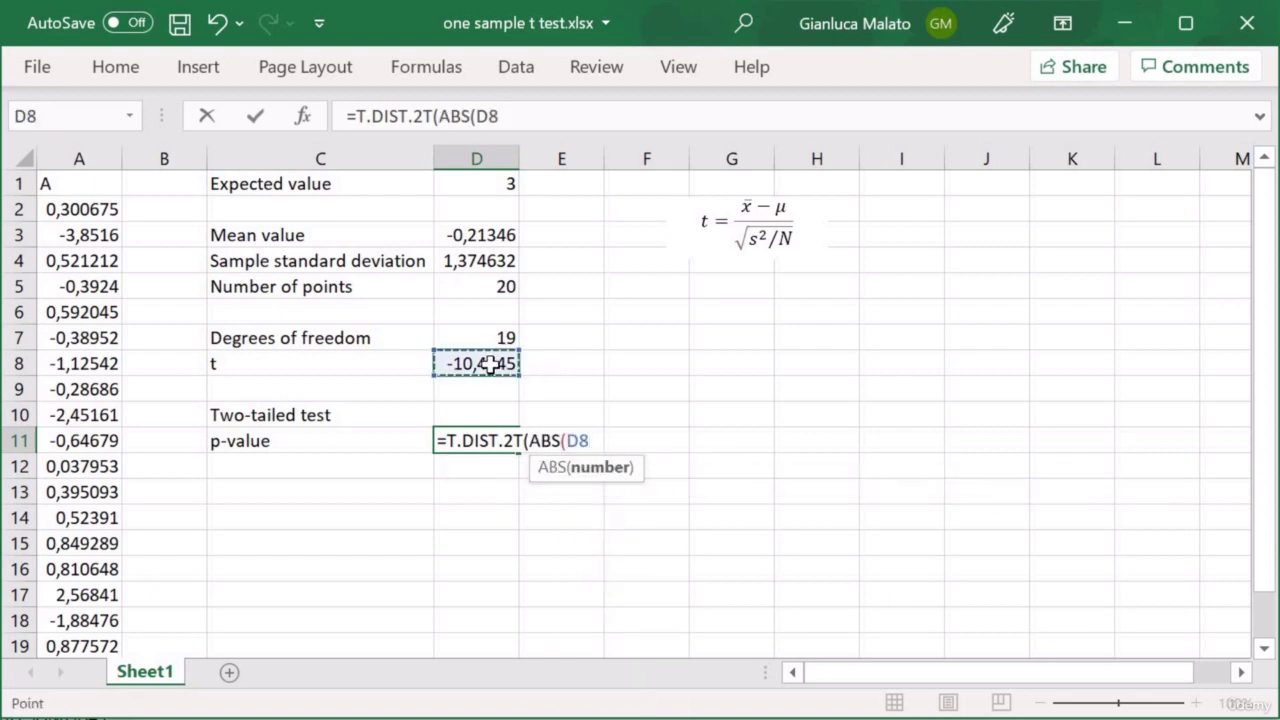
text();)
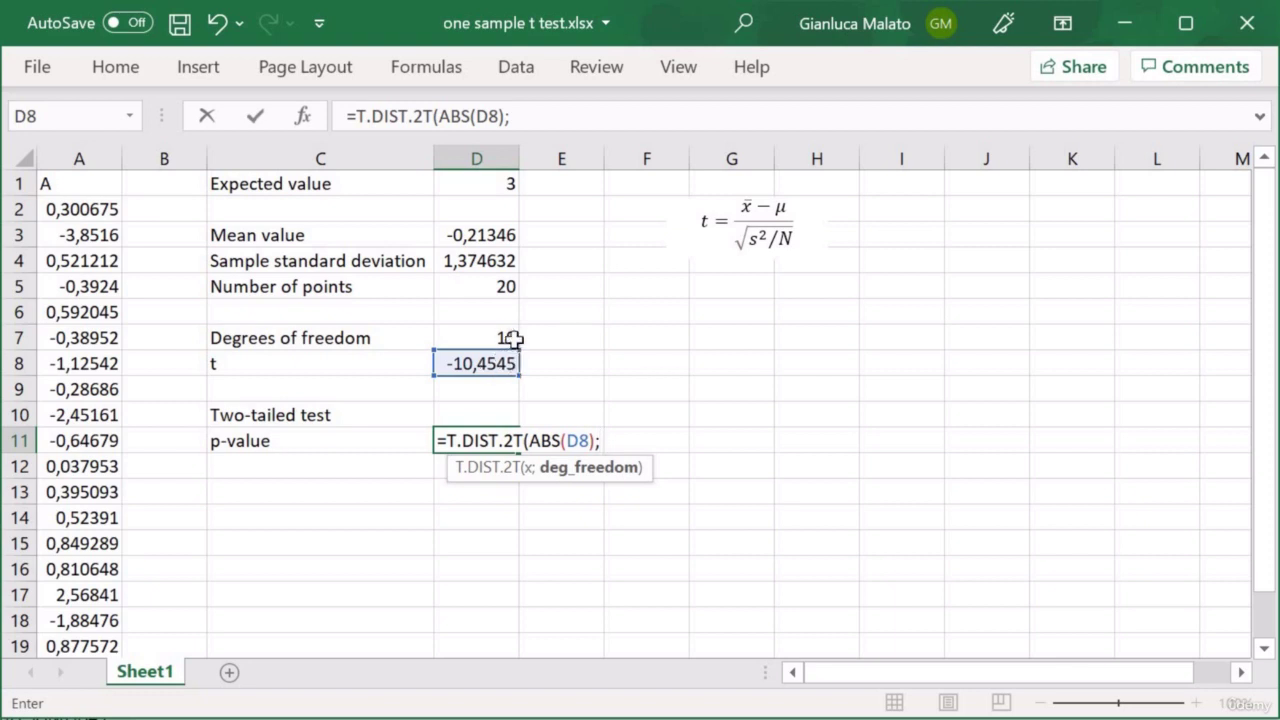
click(500, 333)
text())
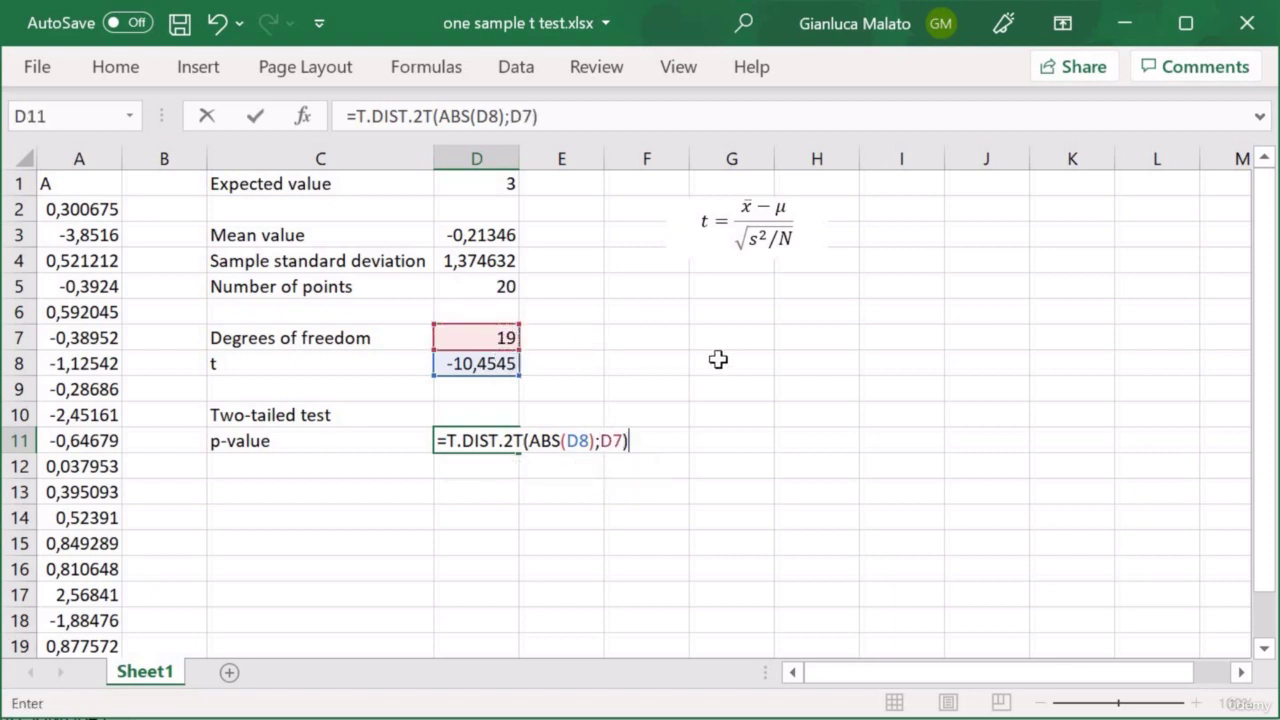